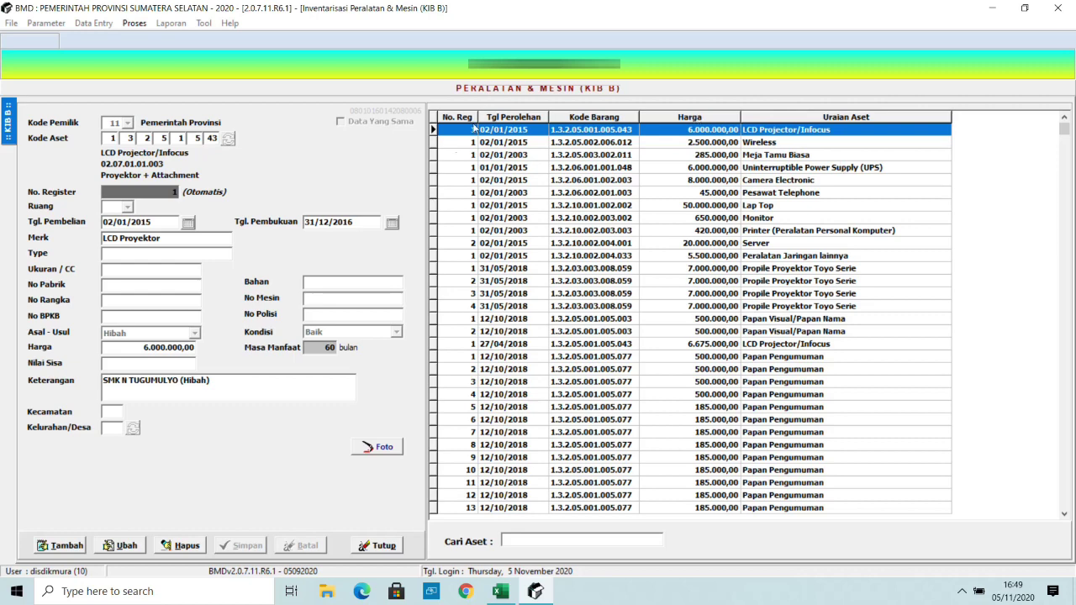
- Go to the most recent record at the end of the KIB B asset list
{"action": "left_click", "coordinate": [504, 208]}
{"action": "left_click", "coordinate": [588, 155]}
{"action": "left_click_drag", "start_coordinate": [1064, 128], "coordinate": [1050, 519]}
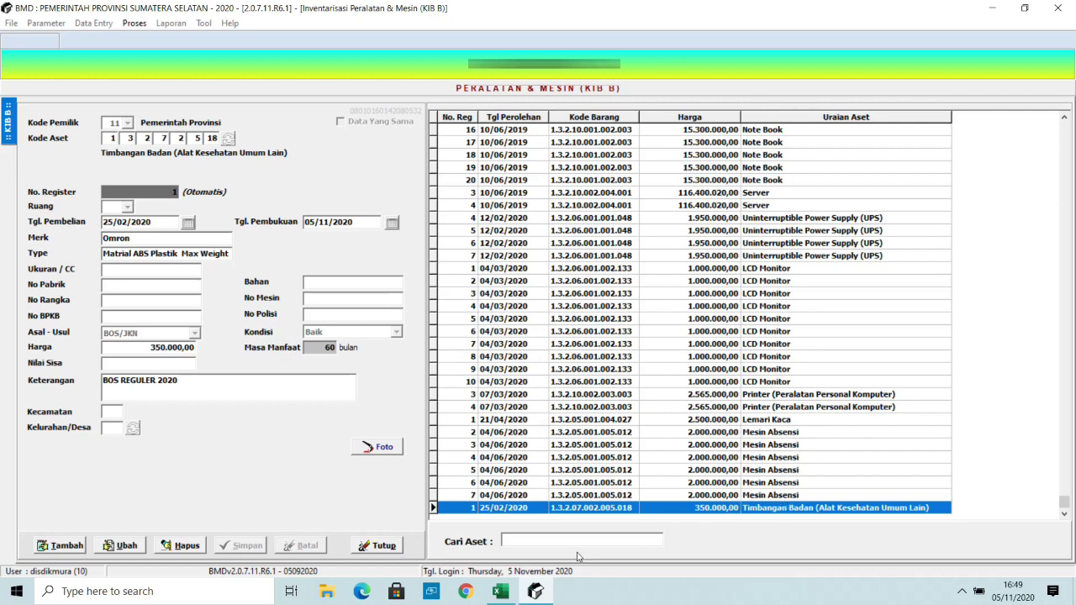
- Switch to the Excel purchase report and reduce the KIB B1 (PERLT MESIN) sheet's zoom to 40%
{"action": "mouse_move", "coordinate": [505, 593]}
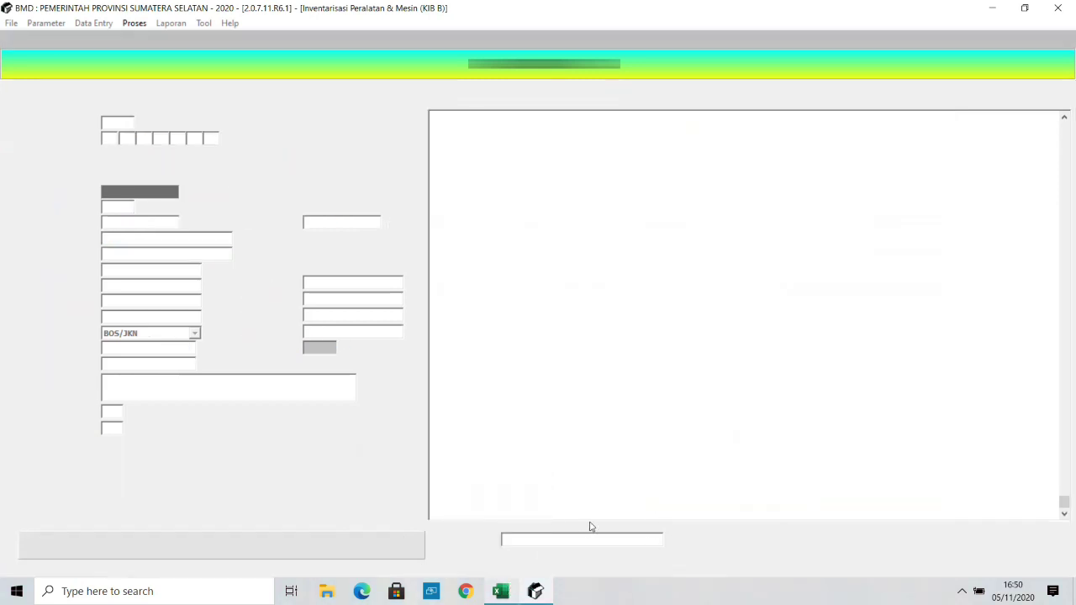
{"action": "left_click", "coordinate": [502, 592]}
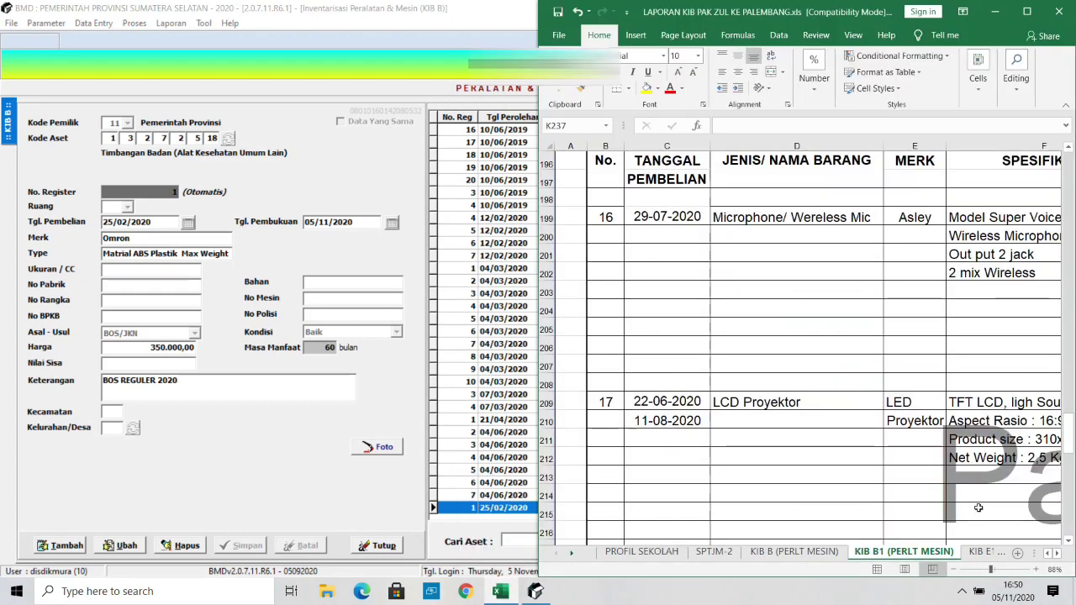
{"action": "left_click", "coordinate": [954, 572]}
{"action": "left_click", "coordinate": [953, 571]}
{"action": "left_click", "coordinate": [953, 572]}
{"action": "left_click", "coordinate": [953, 571]}
{"action": "left_click", "coordinate": [953, 572]}
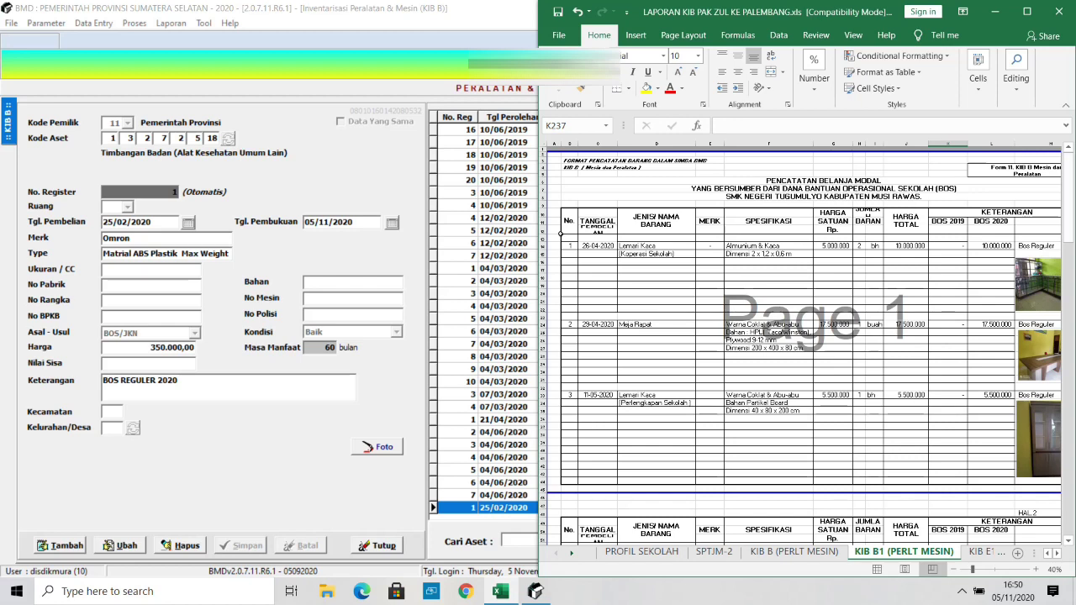
- Switch back to BMD, add a new KIB B record and assign it the Lemari Kaca asset code 1.3.2.5.1.4.27, found with the keyword "lemari kaca"
{"action": "left_click", "coordinate": [279, 431]}
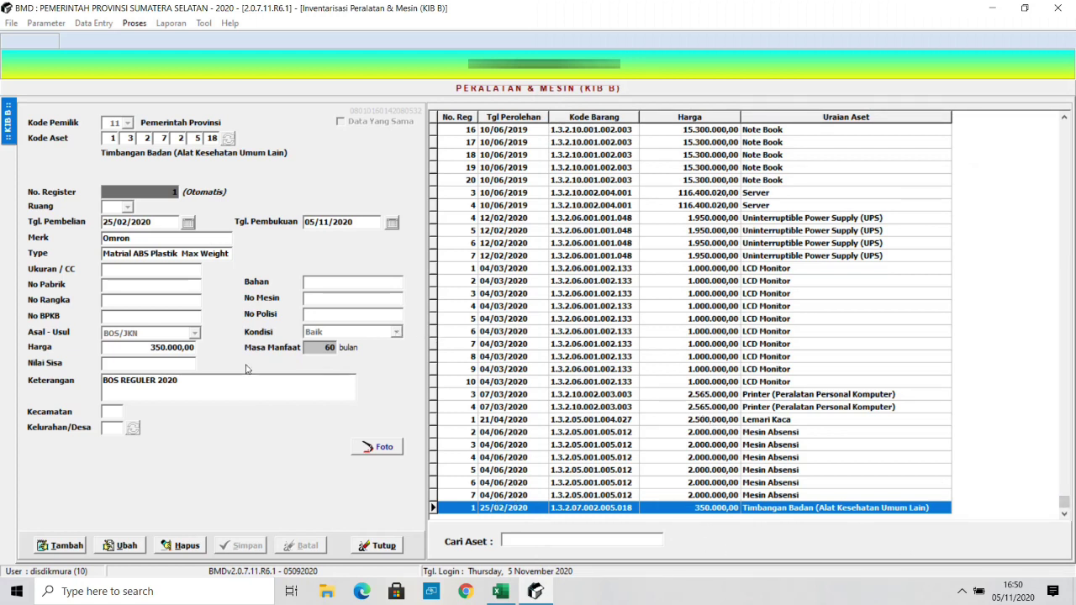
{"action": "left_click", "coordinate": [71, 547]}
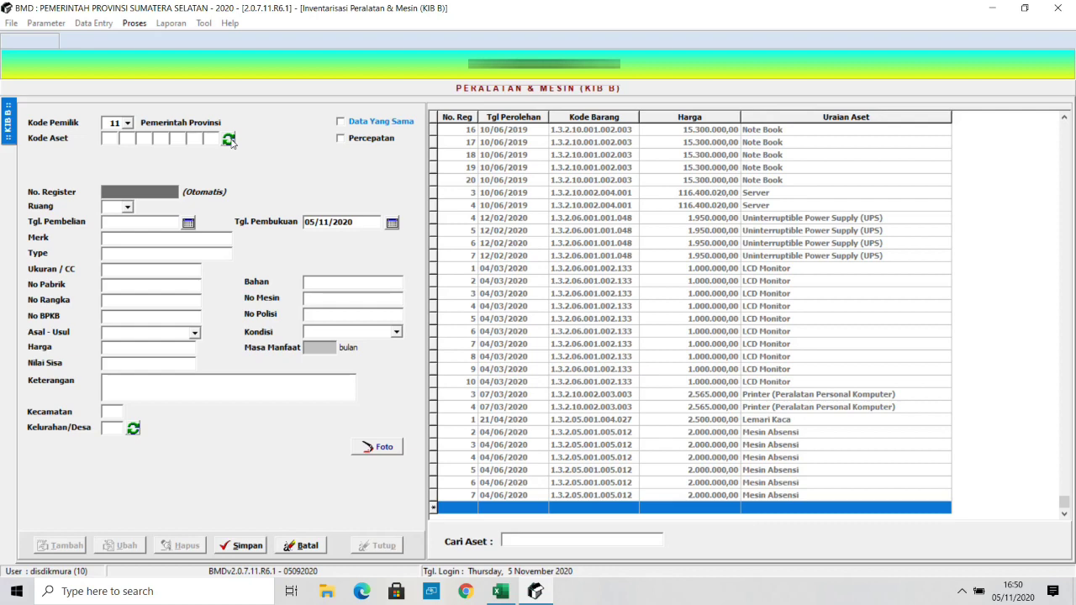
{"action": "left_click", "coordinate": [228, 140]}
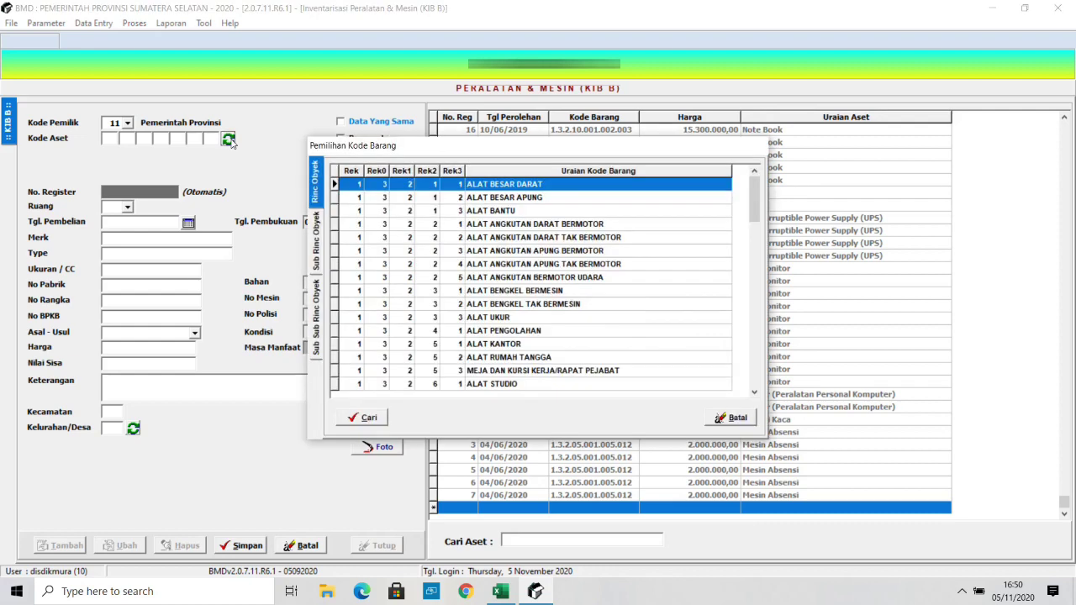
{"action": "left_click", "coordinate": [359, 420]}
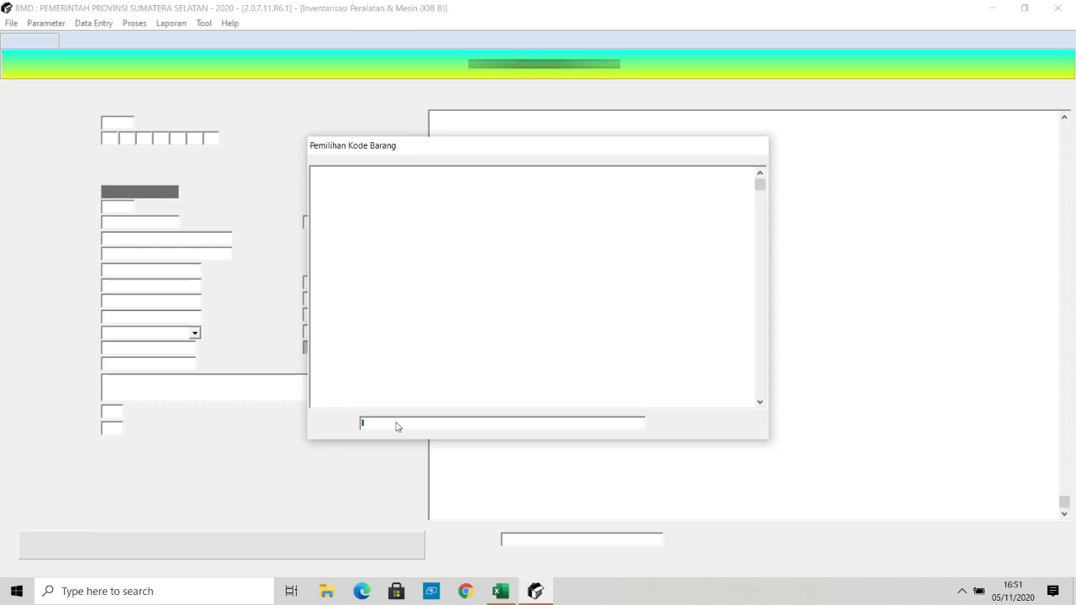
{"action": "type", "text": "ma"}
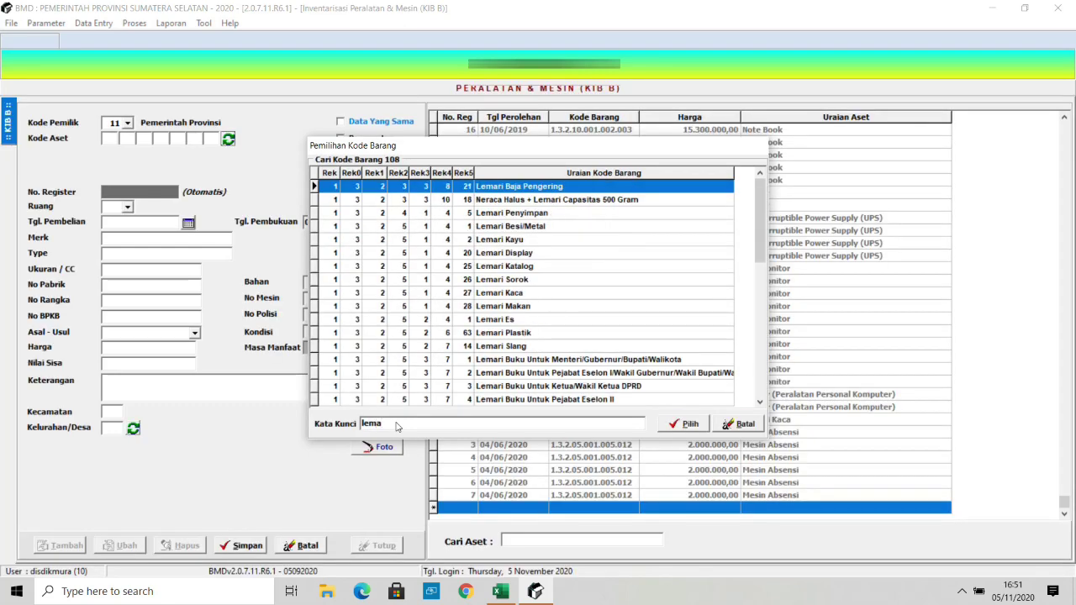
{"action": "type", "text": "ri kaca"}
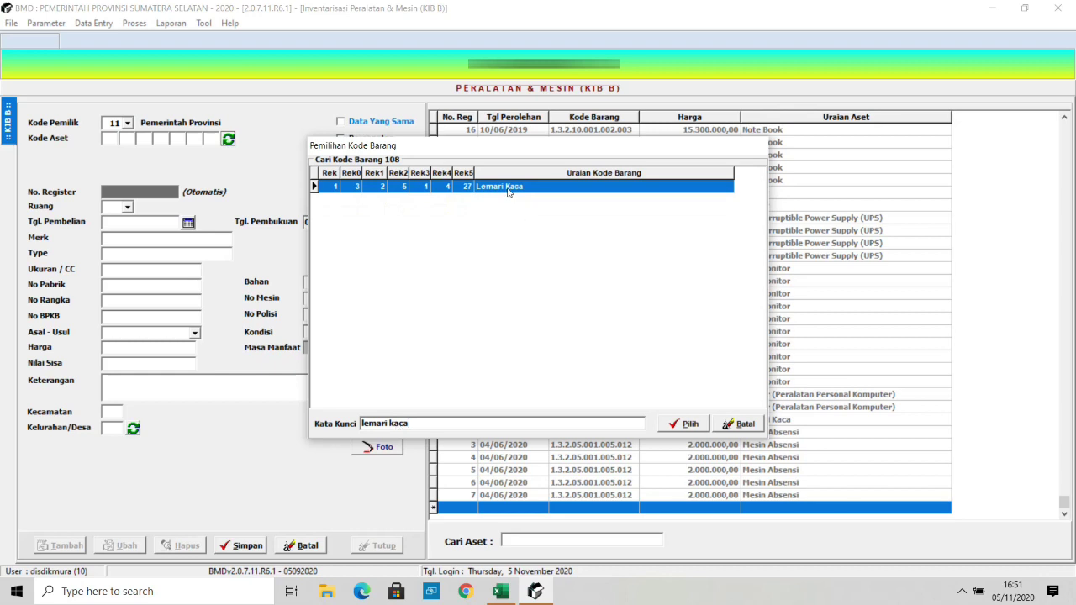
{"action": "double_click", "coordinate": [507, 187]}
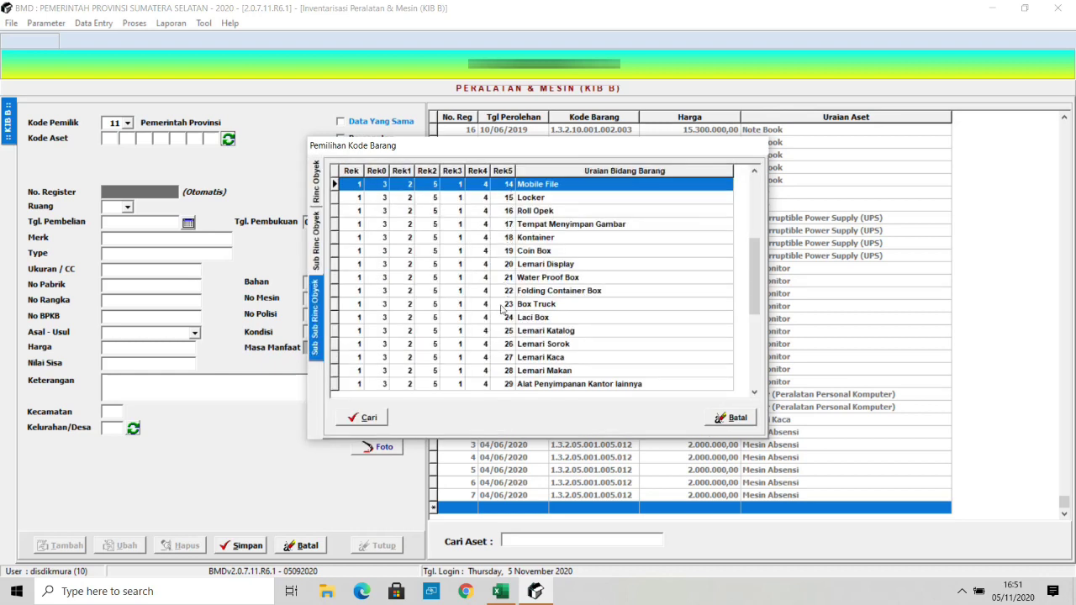
{"action": "left_click", "coordinate": [544, 360]}
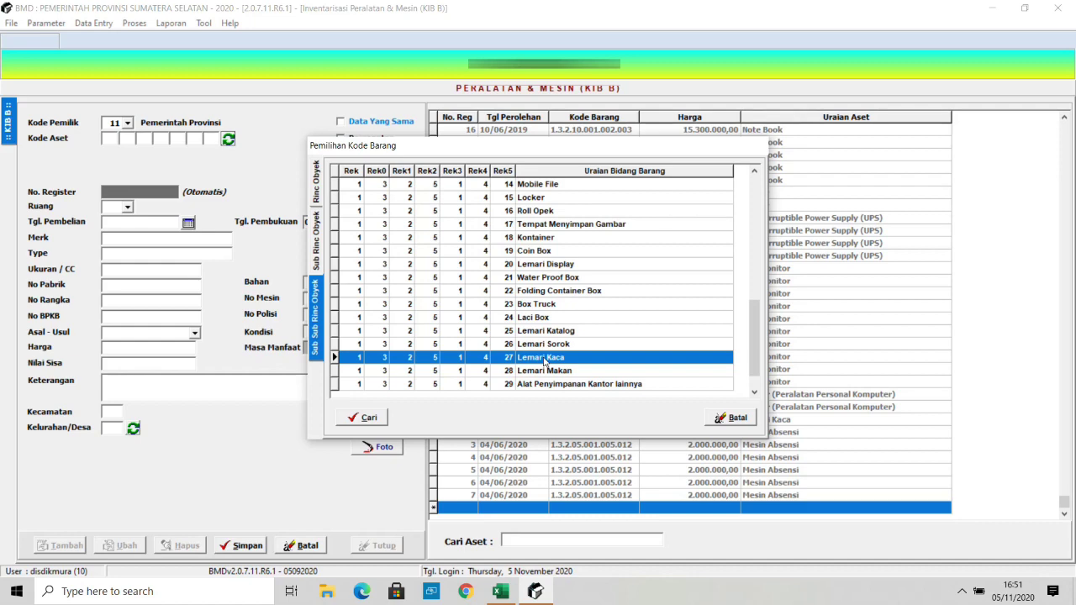
{"action": "double_click", "coordinate": [544, 358]}
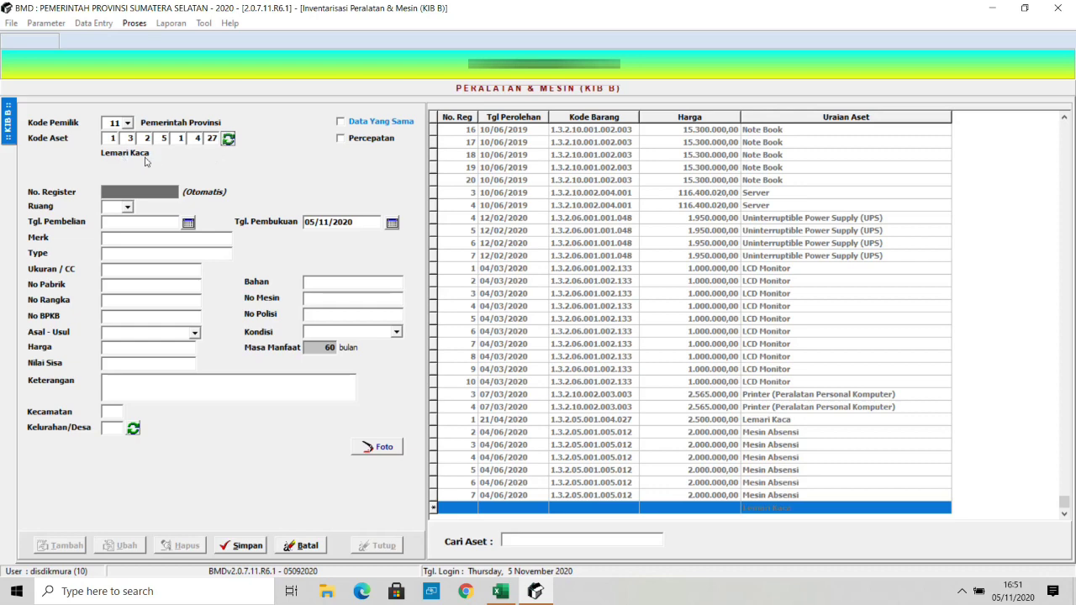
- Arrange the inventory window beside the spreadsheet and set the purchase date (Tgl. Pembelian) to 26/04/2020
{"action": "key", "text": "super+Left"}
{"action": "key", "text": "Return"}
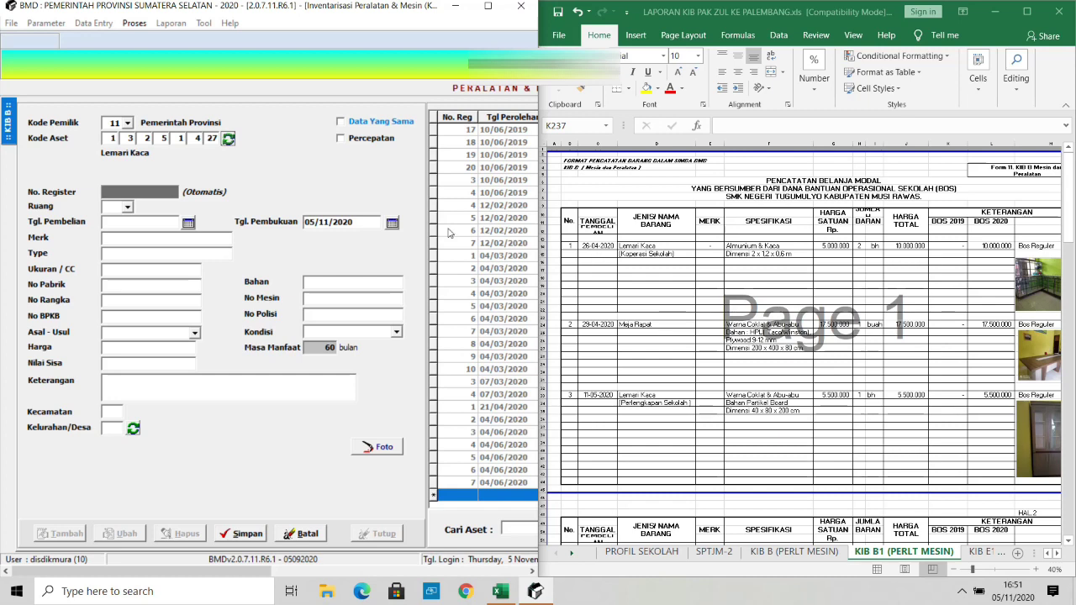
{"action": "left_click", "coordinate": [187, 223]}
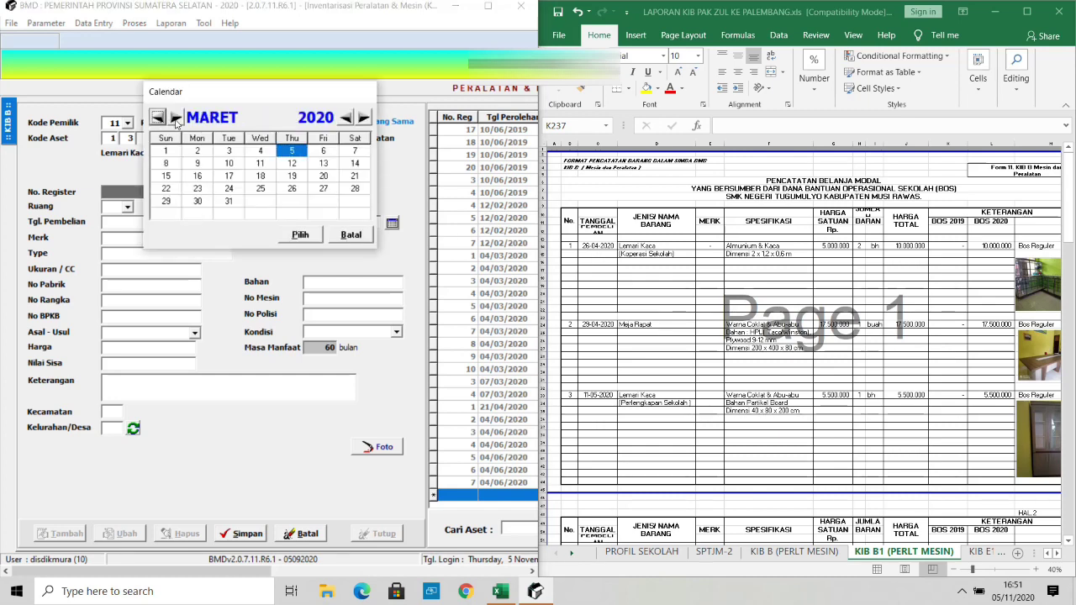
{"action": "left_click", "coordinate": [176, 119]}
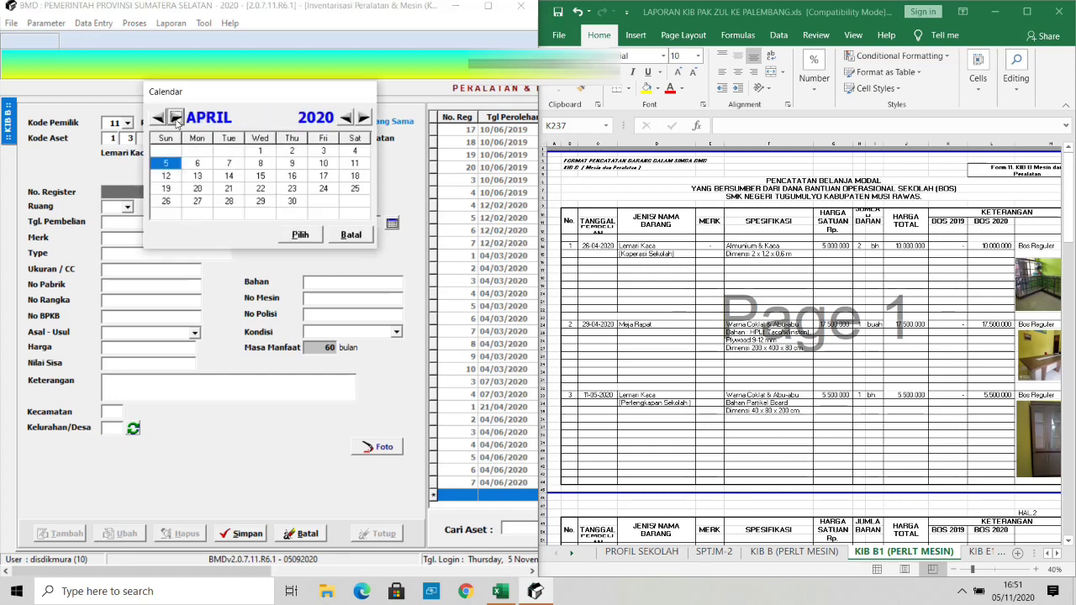
{"action": "double_click", "coordinate": [324, 190]}
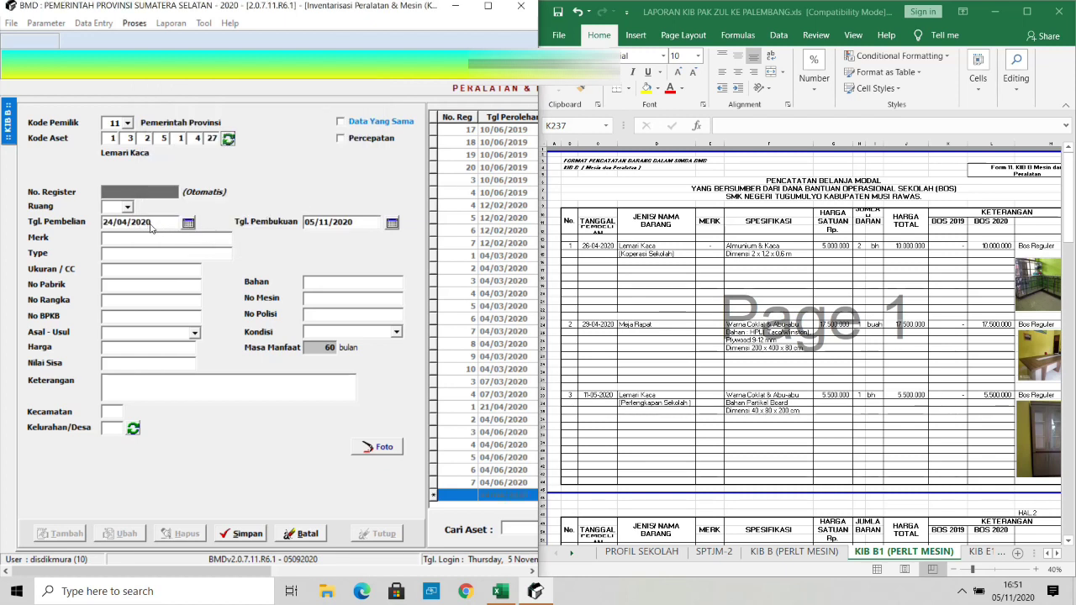
{"action": "left_click", "coordinate": [189, 223]}
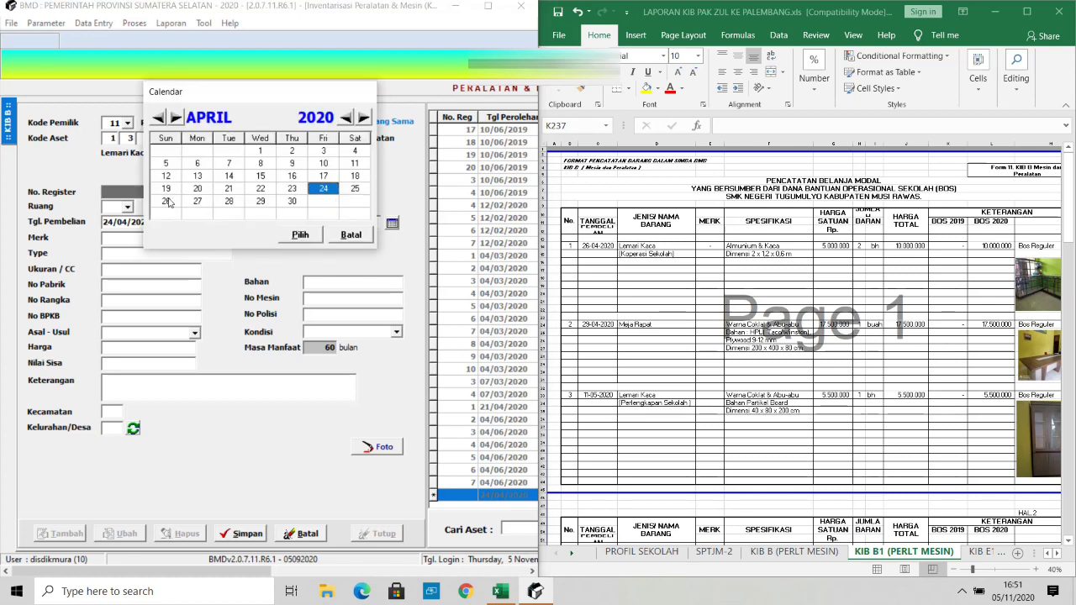
{"action": "double_click", "coordinate": [167, 202]}
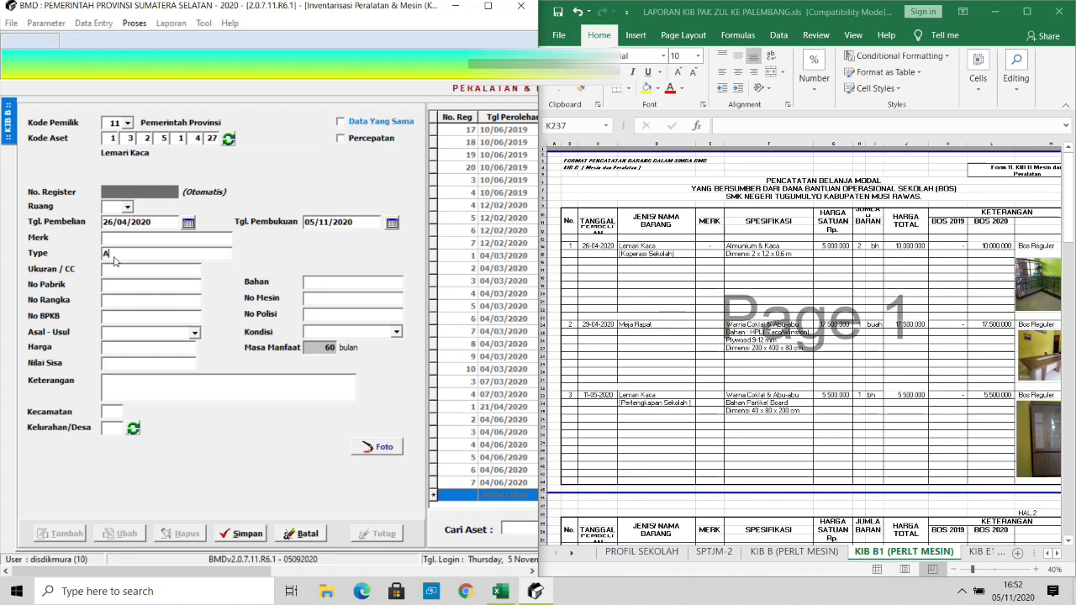
- Fill in the asset's Type as "Almunium & Kaca Dimensi 2 x 12 x 0,6 m"
{"action": "type", "text": "m &  Kaca"}
{"action": "type", "text": "i 2 x 12"}
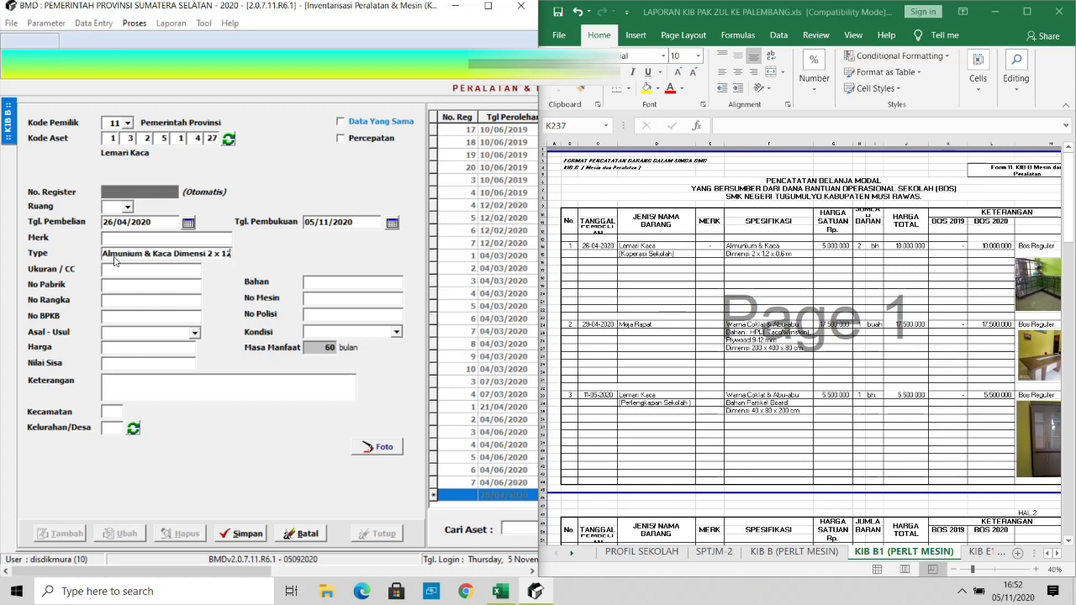
{"action": "type", "text": " x06"}
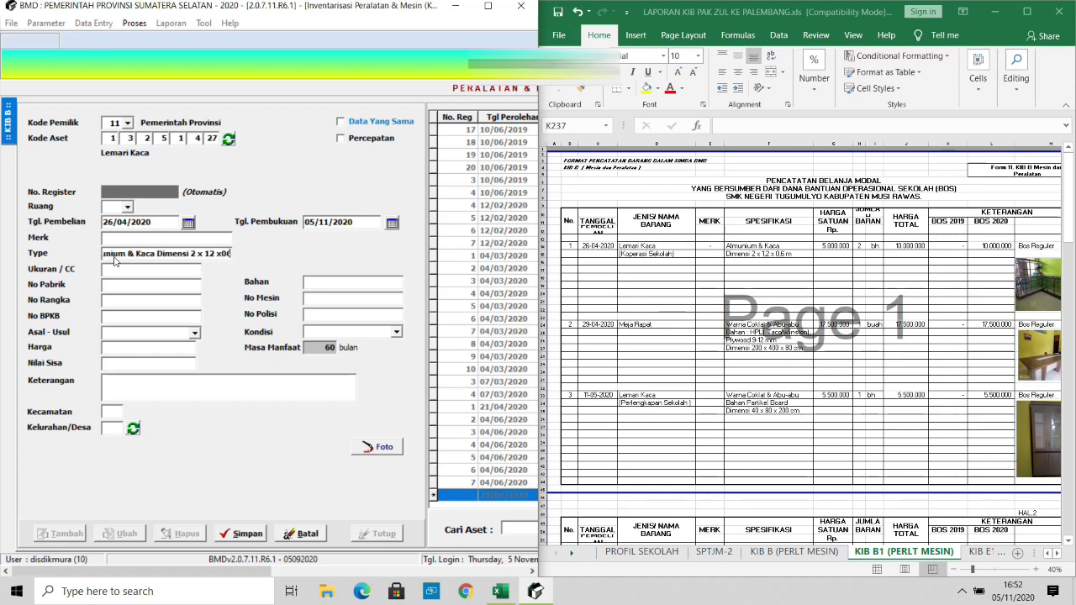
{"action": "key", "text": "BackSpace"}
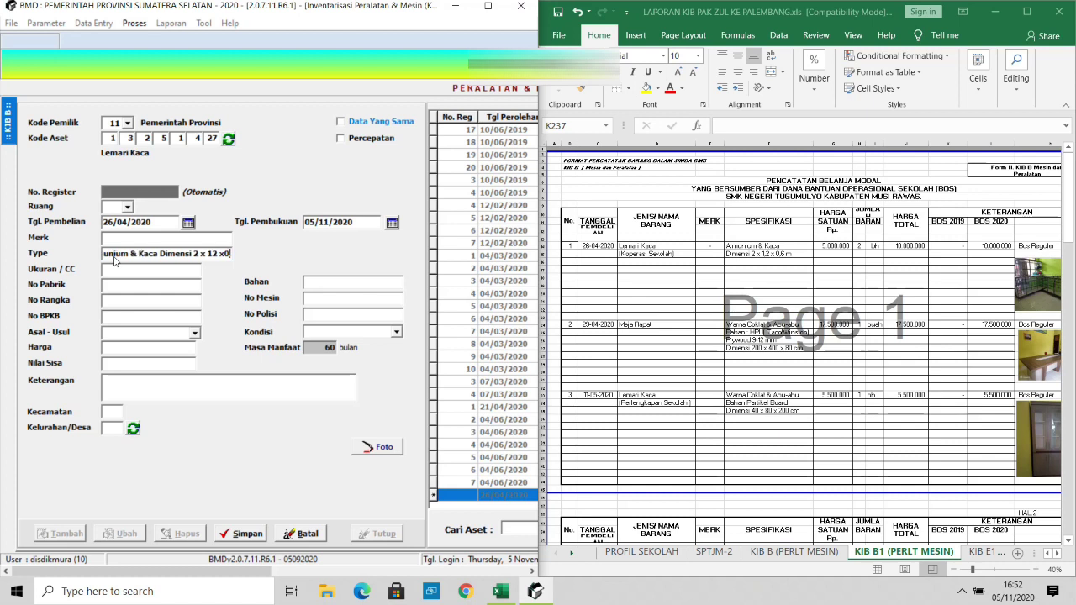
{"action": "type", "text": ",6"}
{"action": "key", "text": "Left"}
{"action": "key", "text": "Left"}
{"action": "key", "text": "Left"}
{"action": "key", "text": "End"}
{"action": "type", "text": "m"}
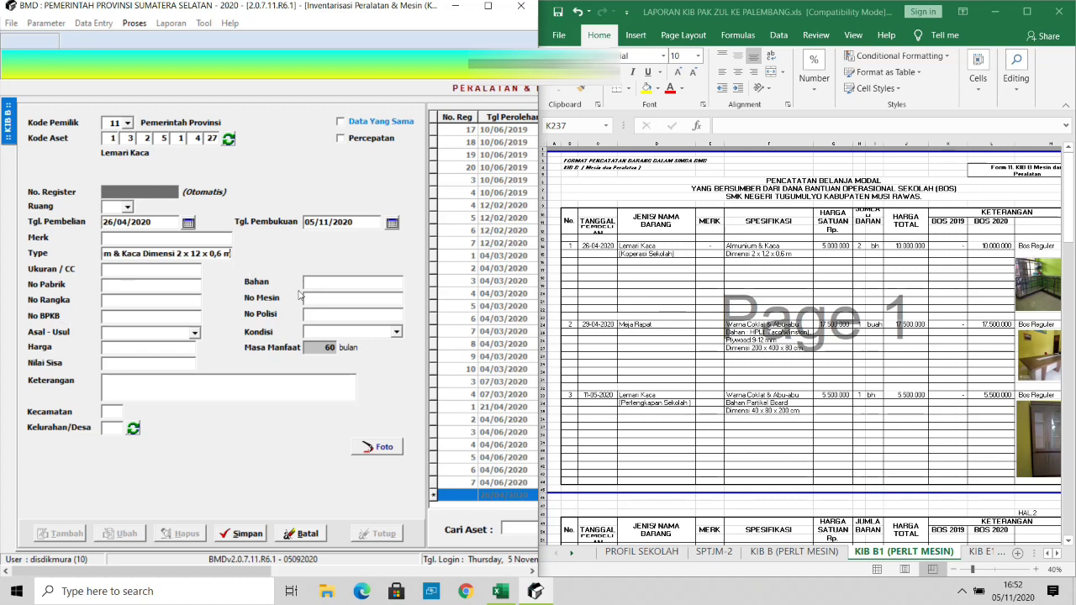
- Set the asset's origin (Asal - Usul) to BOS/JKN and its price (Harga) to 5000000
{"action": "left_click", "coordinate": [195, 334]}
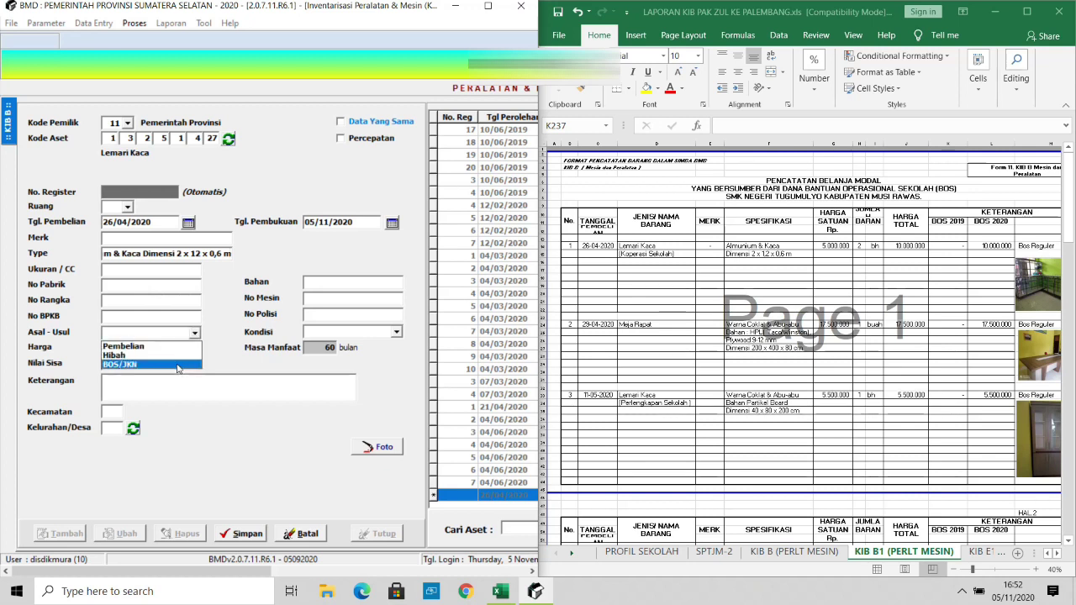
{"action": "left_click", "coordinate": [171, 365]}
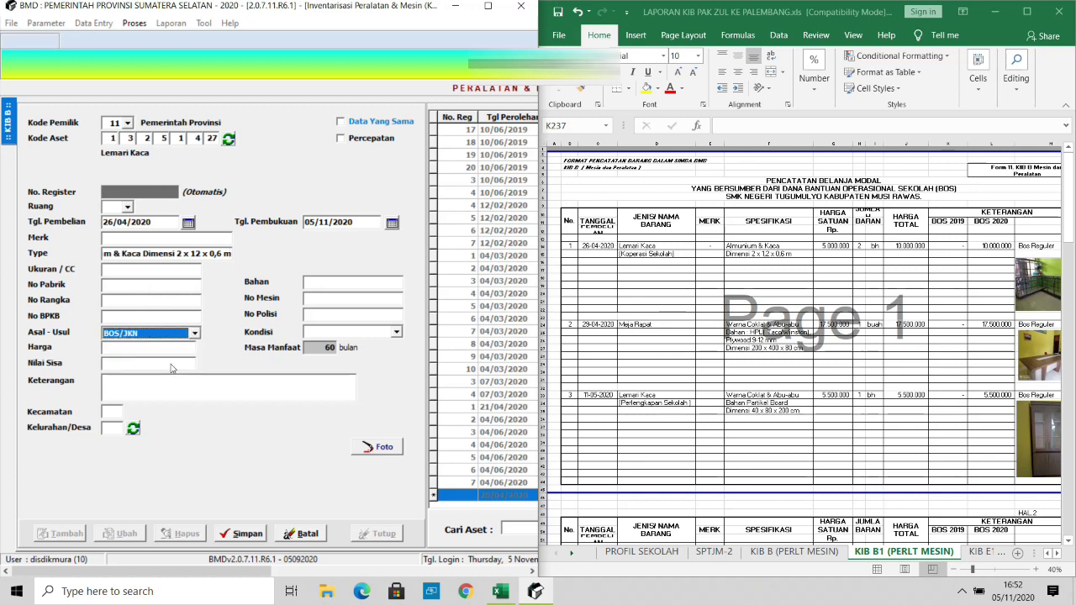
{"action": "left_click", "coordinate": [135, 352]}
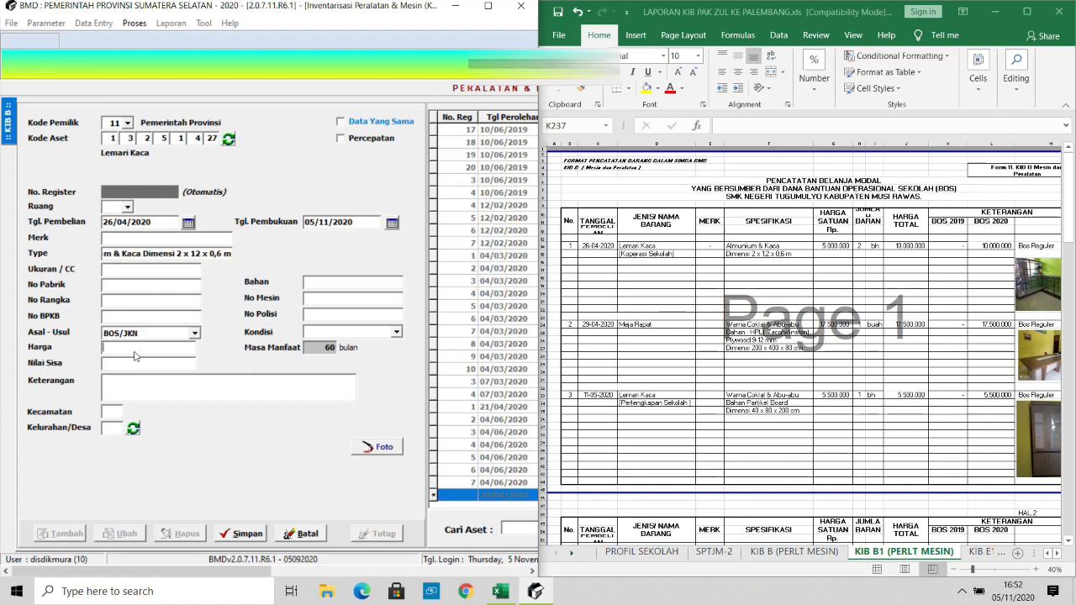
{"action": "type", "text": "500.000"}
{"action": "left_click", "coordinate": [137, 388]}
{"action": "left_click", "coordinate": [185, 351]}
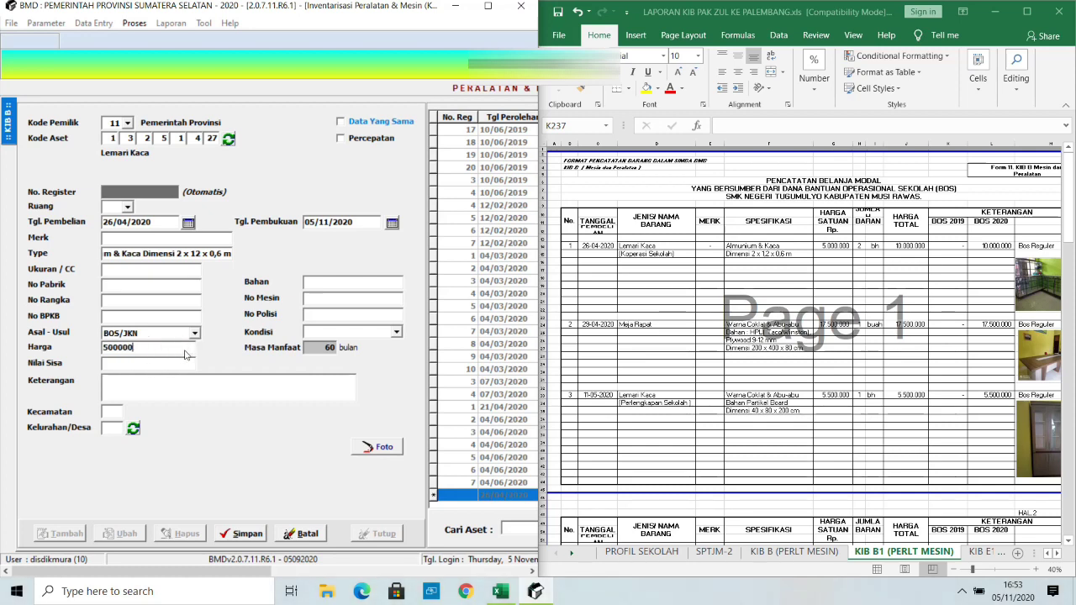
{"action": "type", "text": "0"}
- Enter "BOS REGULER 2020" as the Keterangan and set the Kondisi to Baik
{"action": "left_click", "coordinate": [181, 382]}
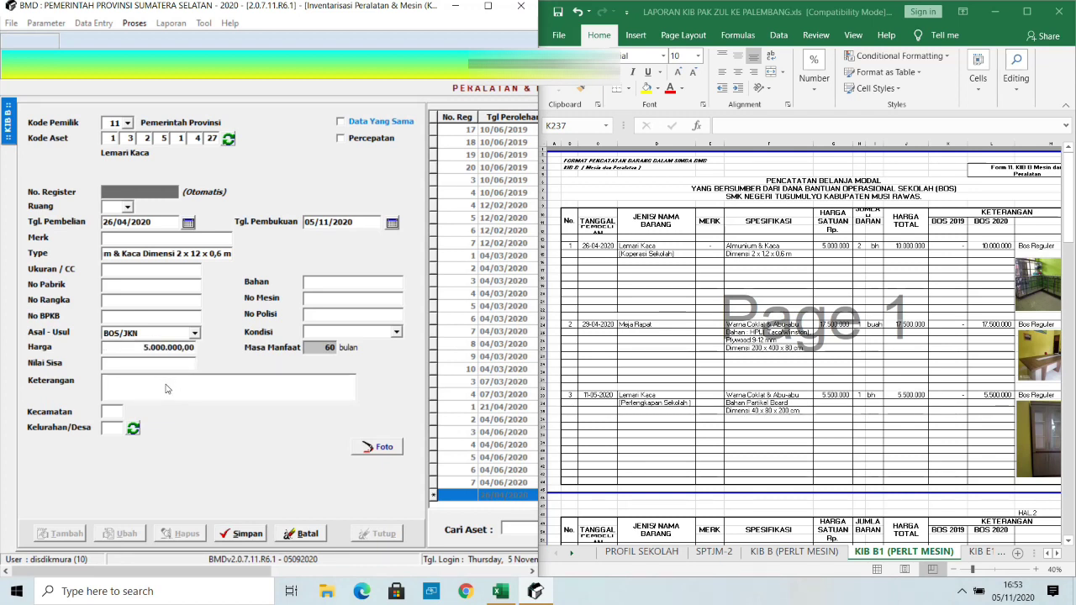
{"action": "type", "text": "BOS REGULER 2020"}
{"action": "left_click", "coordinate": [397, 333]}
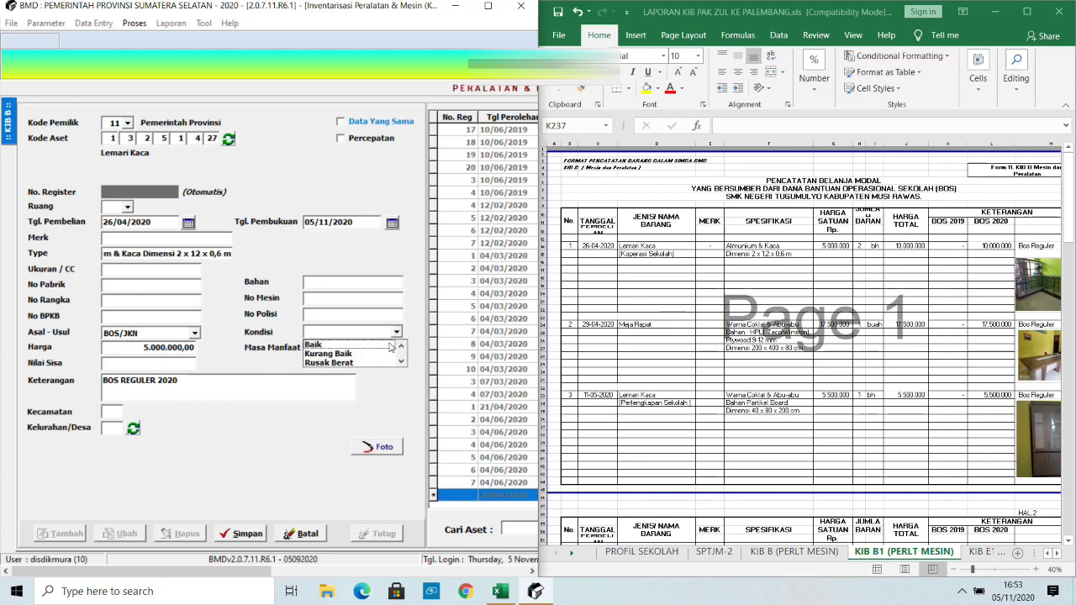
{"action": "left_click", "coordinate": [389, 345]}
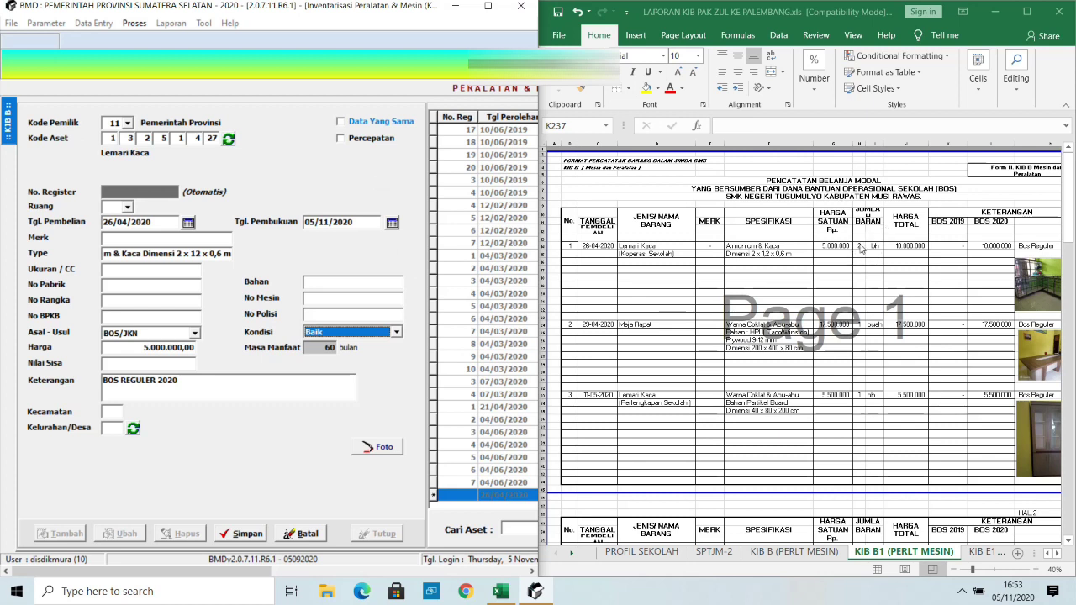
- Enable Percepatan with a Jml Barang of 2 and save the Lemari Kaca record
{"action": "left_click", "coordinate": [354, 141]}
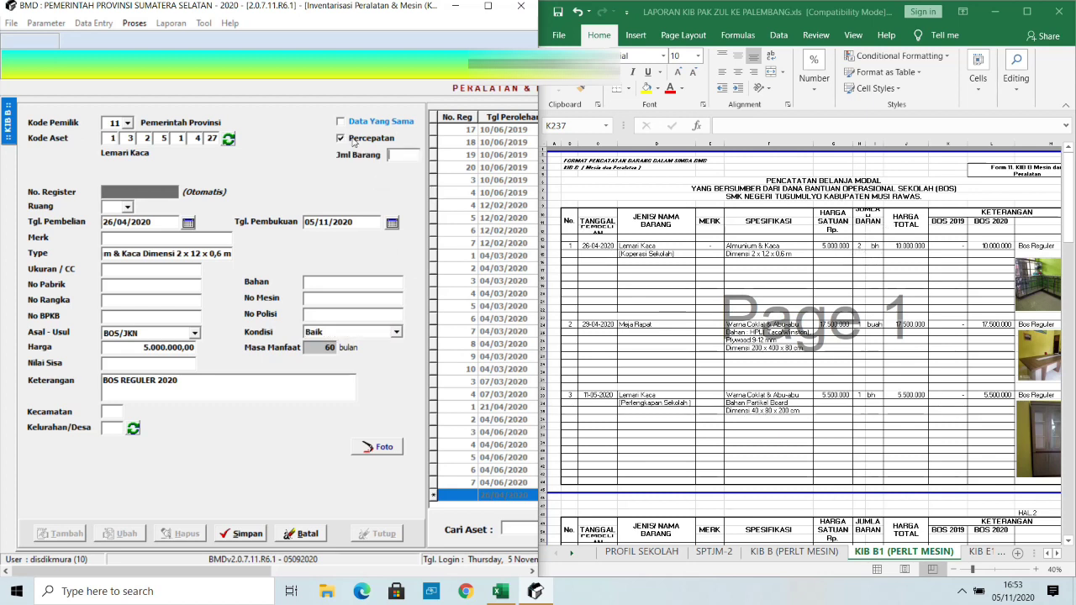
{"action": "type", "text": "2"}
{"action": "left_click", "coordinate": [253, 538]}
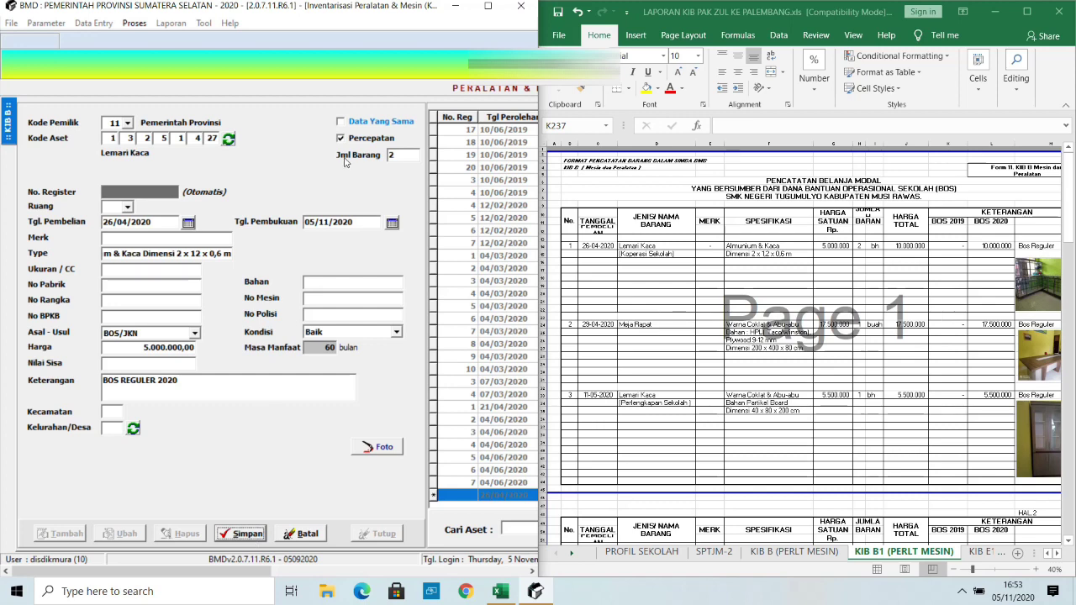
- Maximize the inventory window to check the new entries at the end of the asset list, and close the KIB B entry form
{"action": "left_click", "coordinate": [493, 8]}
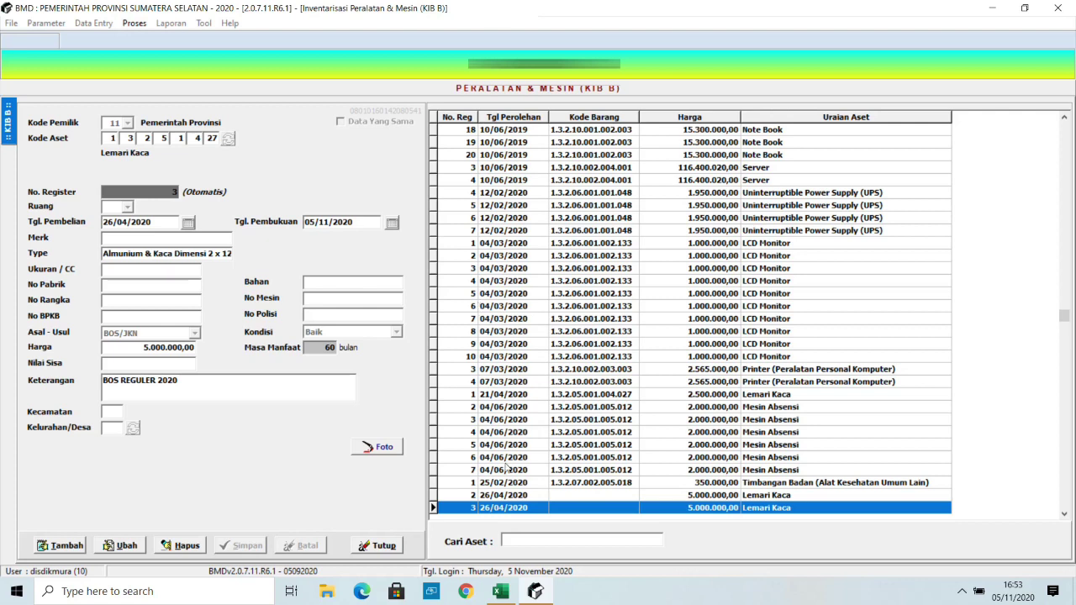
{"action": "left_click_drag", "start_coordinate": [1064, 316], "coordinate": [1066, 511]}
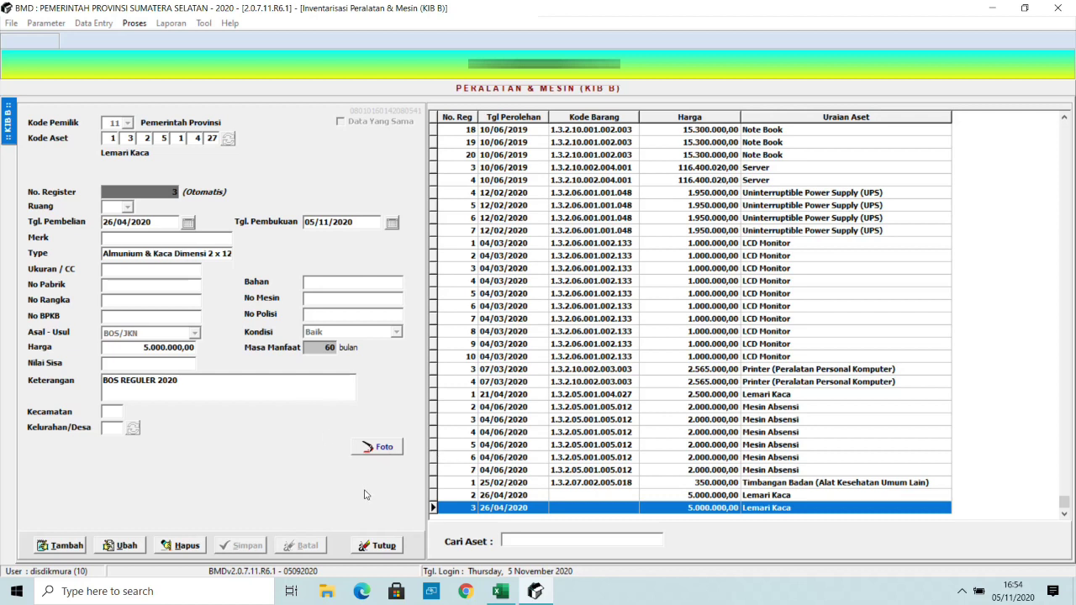
{"action": "left_click", "coordinate": [376, 546]}
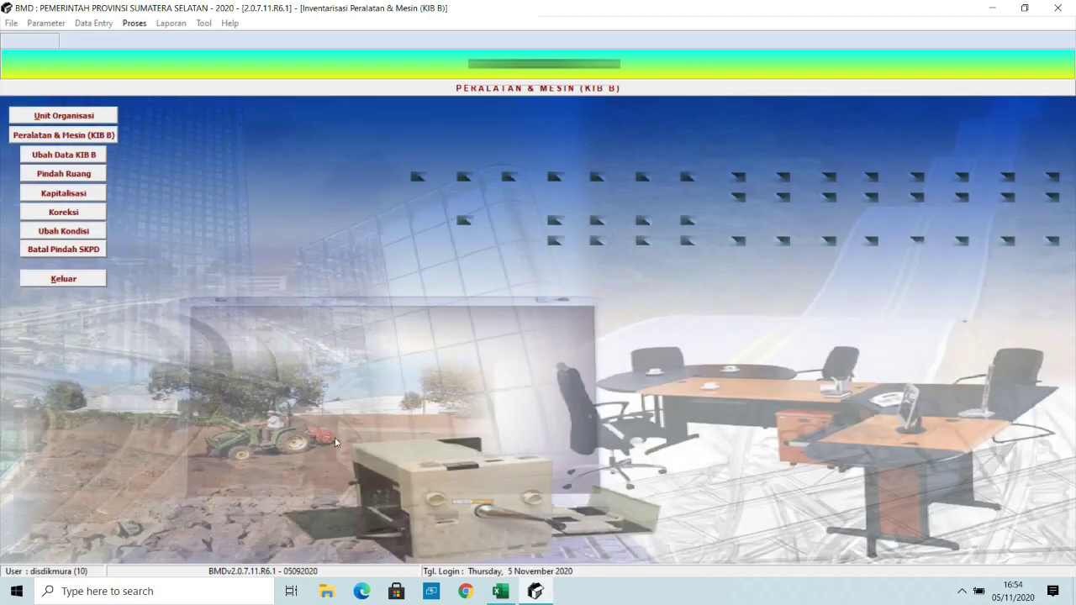
- Close the KIB B inventory and open the inventory for Aset Tetap Lainnya (KIB E)
{"action": "left_click", "coordinate": [63, 279]}
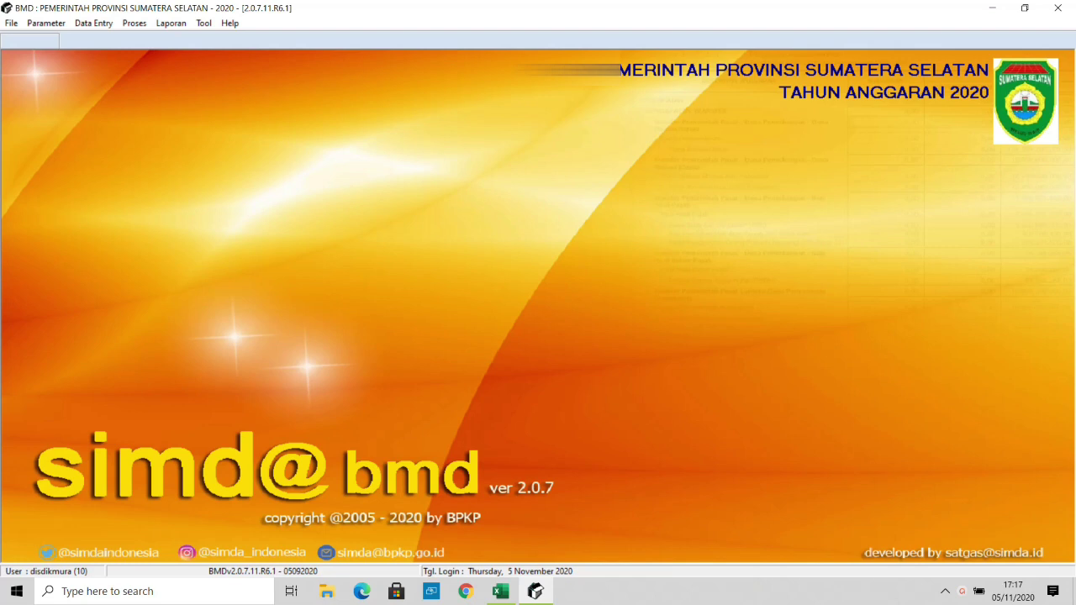
{"action": "left_click", "coordinate": [94, 23]}
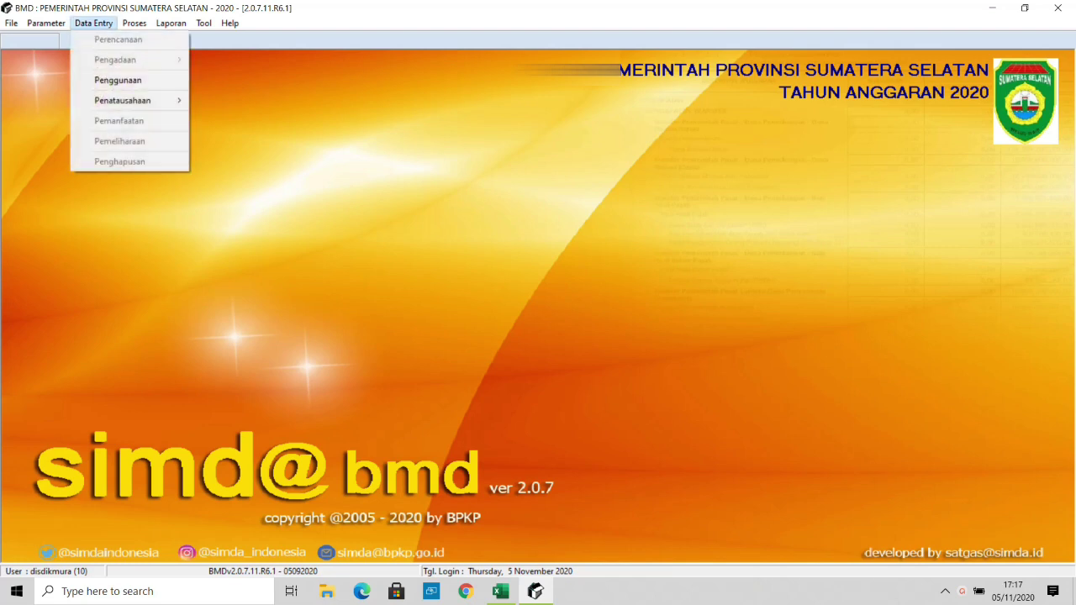
{"action": "mouse_move", "coordinate": [126, 100]}
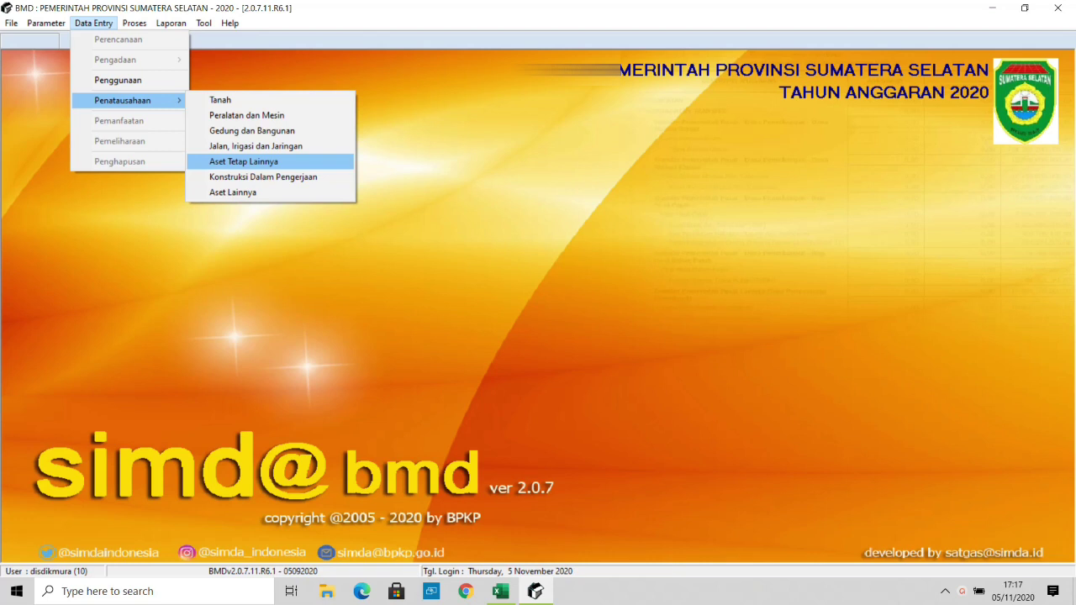
{"action": "left_click", "coordinate": [243, 161]}
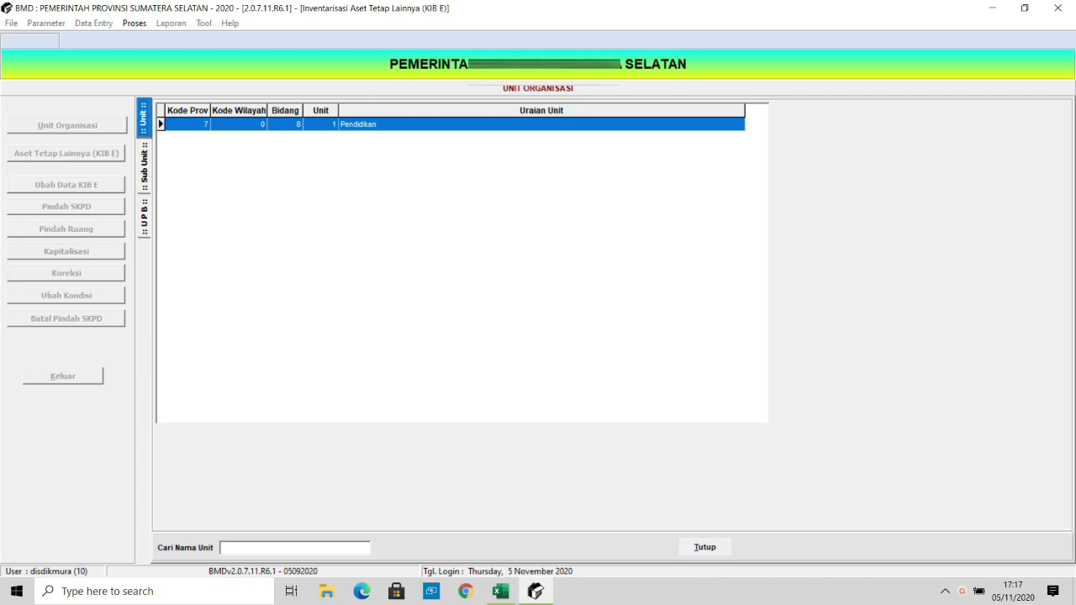
- Set the organisational unit to Pendidikan, sub unit MUSI RAWAS and UPB SMK N TUGUMULYO
{"action": "key", "text": "Return"}
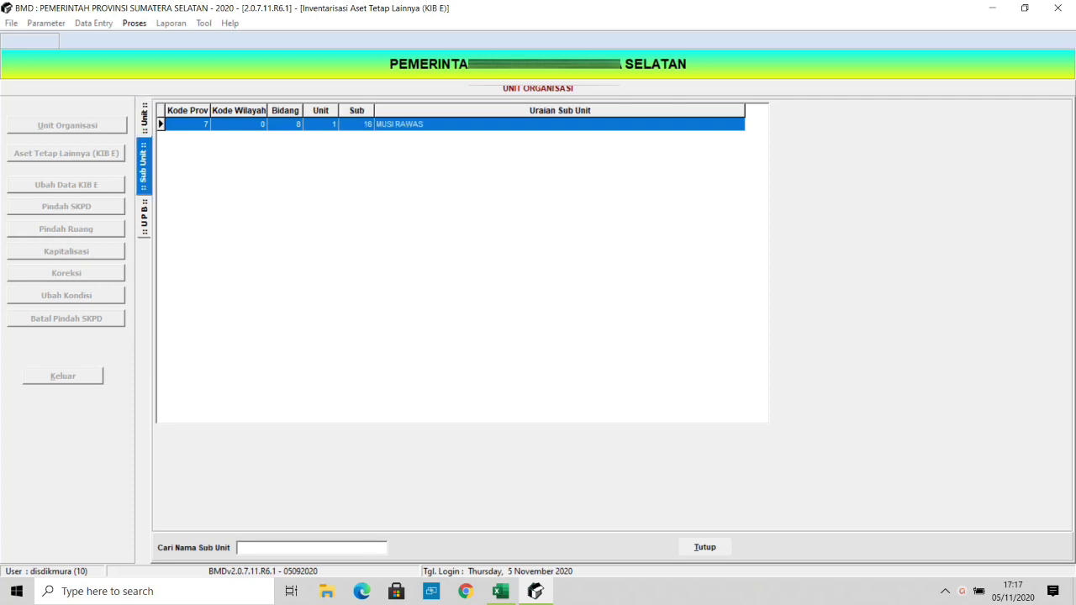
{"action": "key", "text": "Return"}
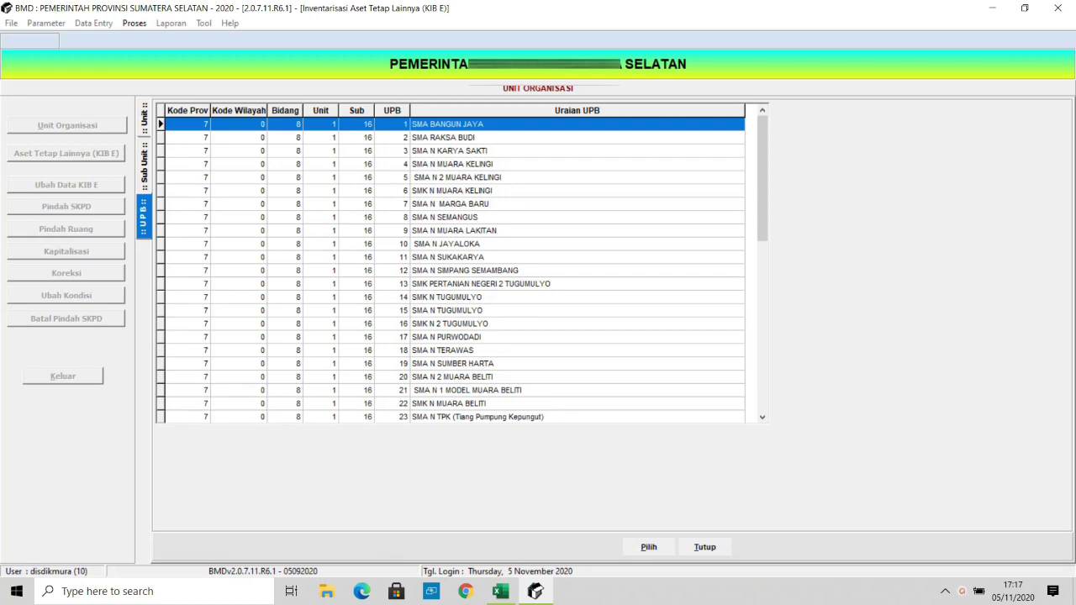
{"action": "double_click", "coordinate": [449, 297]}
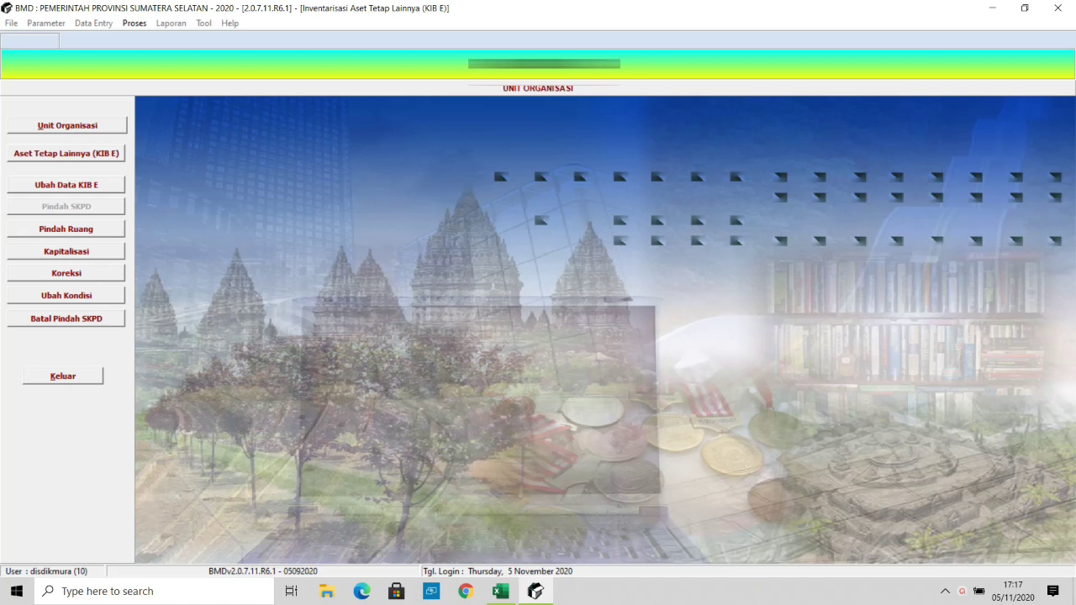
- Open the Aset Tetap Lainnya (KIB E) entry form and start a new record
{"action": "left_click", "coordinate": [65, 154]}
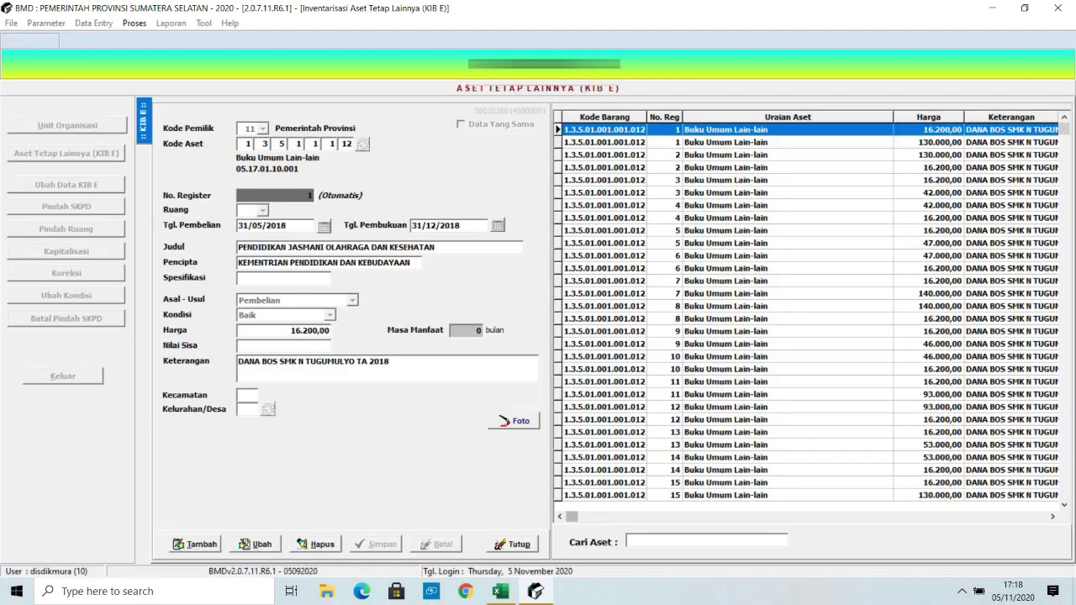
{"action": "mouse_move", "coordinate": [571, 516]}
{"action": "left_mouse_down"}
{"action": "mouse_move", "coordinate": [1041, 516]}
{"action": "mouse_move", "coordinate": [571, 516]}
{"action": "left_mouse_up"}
{"action": "key", "text": "alt+t"}
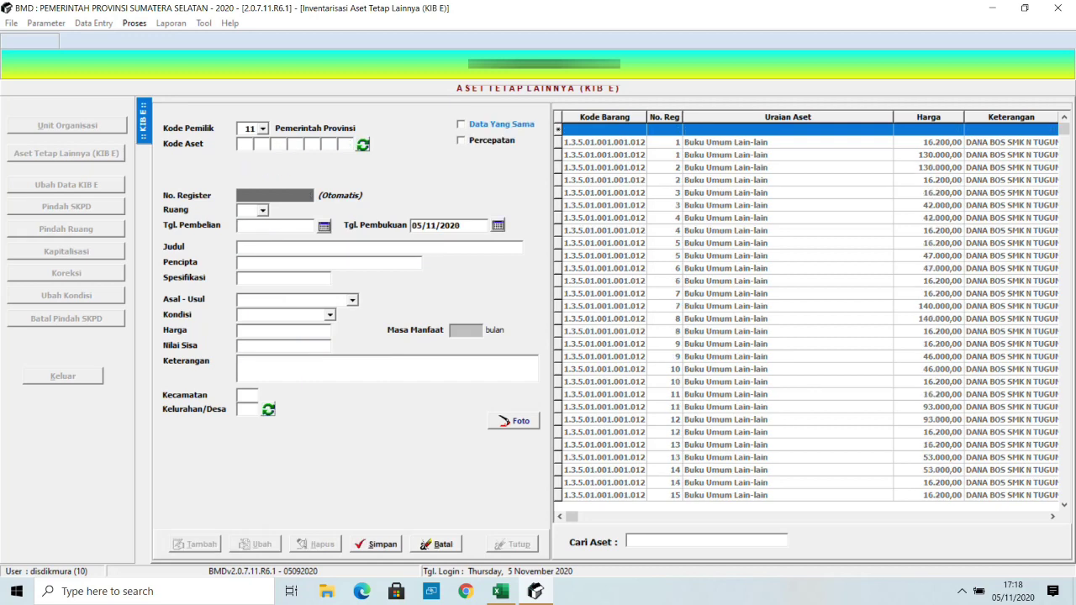
- Open the asset code search for Kode Aset and look through the entries matching "buku"
{"action": "left_click", "coordinate": [363, 144]}
{"action": "left_click_drag", "start_coordinate": [362, 145], "coordinate": [421, 186]}
{"action": "left_click", "coordinate": [421, 458]}
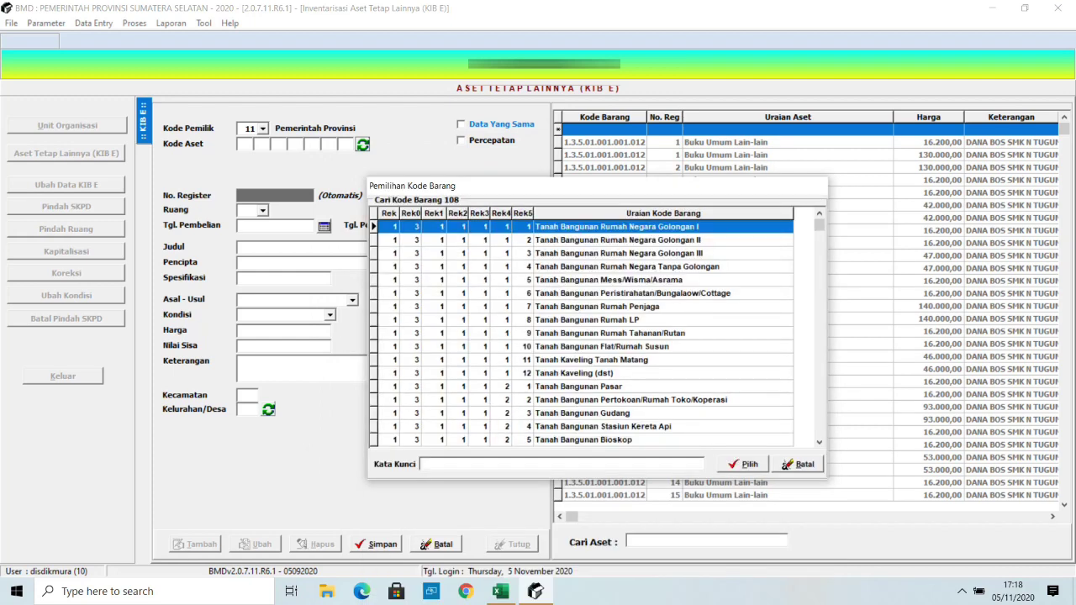
{"action": "type", "text": "buku"}
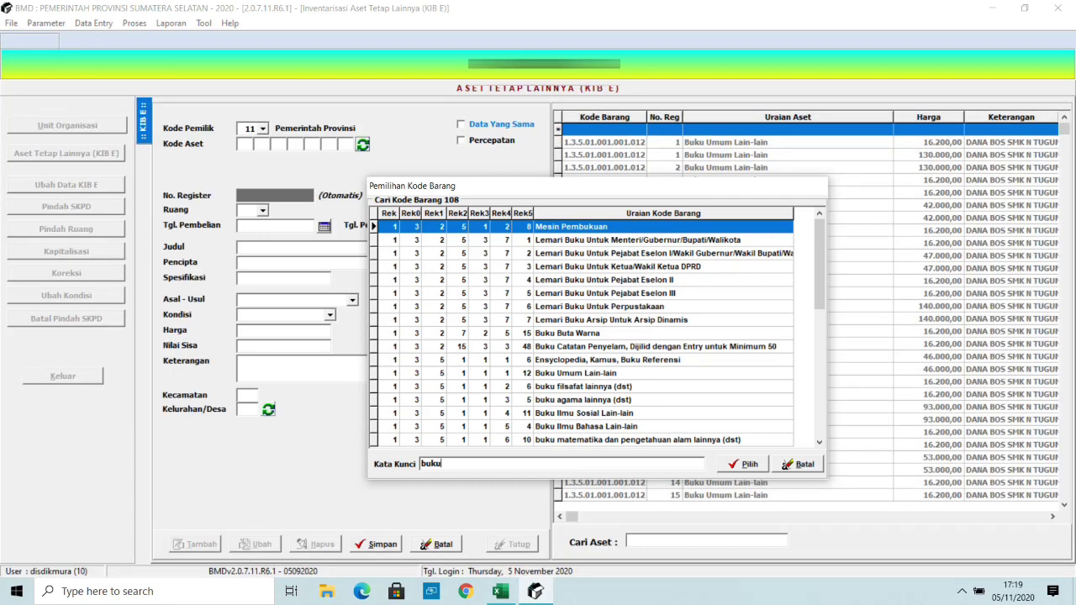
{"action": "left_click_drag", "start_coordinate": [820, 264], "coordinate": [820, 392]}
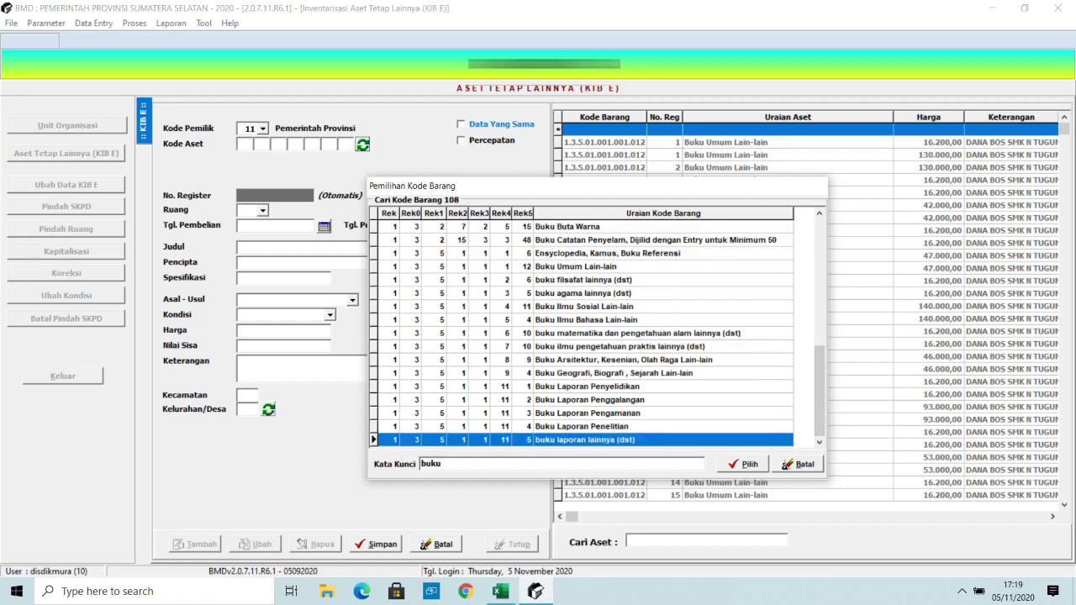
- Try searching the asset codes for "alquran" instead, and clear the keyword
{"action": "key", "text": "BackSpace"}
{"action": "key", "text": "BackSpace"}
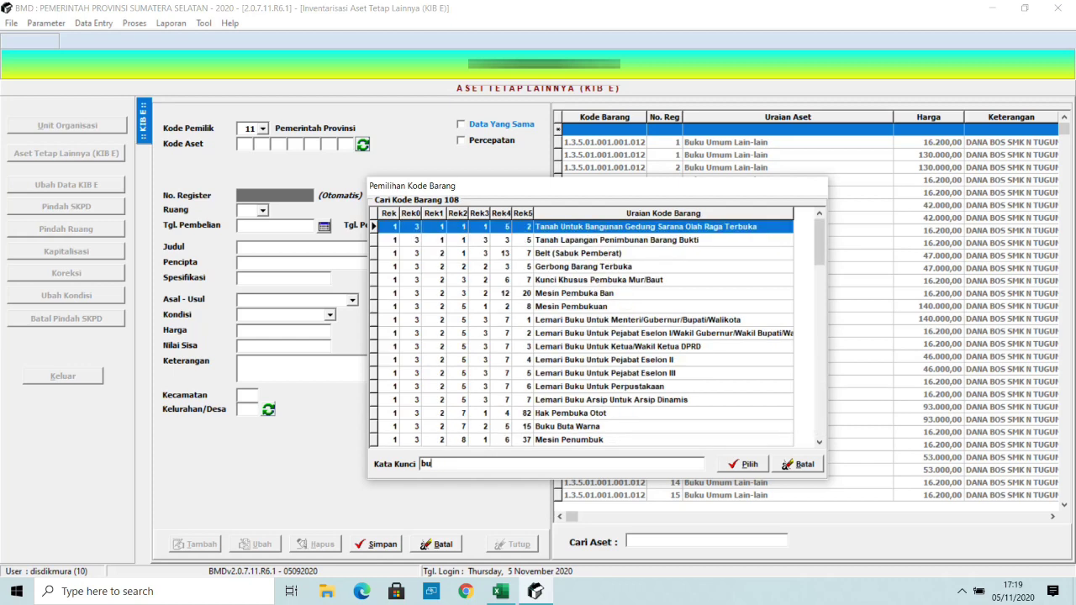
{"action": "key", "text": "BackSpace"}
{"action": "key", "text": "BackSpace"}
{"action": "type", "text": "a"}
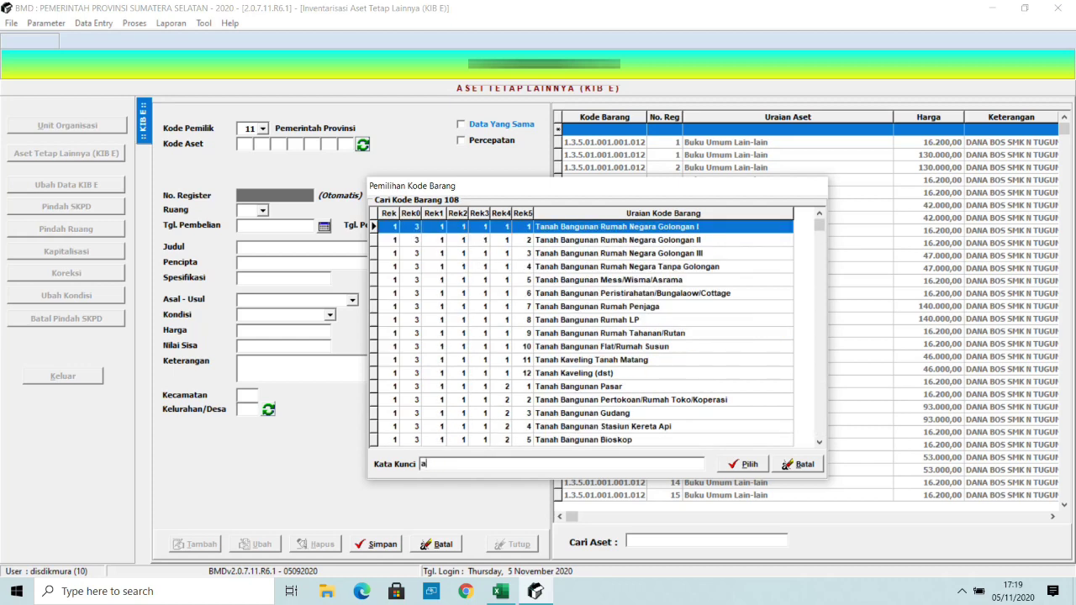
{"action": "type", "text": "lqur"}
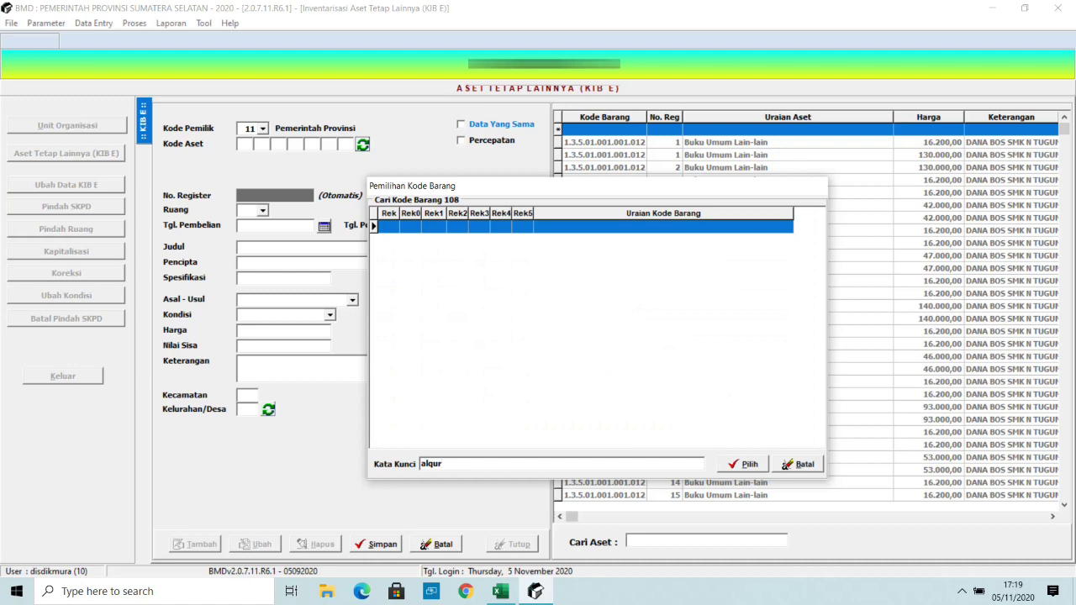
{"action": "type", "text": "an"}
{"action": "key", "text": "BackSpace"}
{"action": "key", "text": "BackSpace"}
{"action": "key", "text": "BackSpace"}
{"action": "key", "text": "BackSpace"}
{"action": "key", "text": "BackSpace"}
{"action": "key", "text": "BackSpace"}
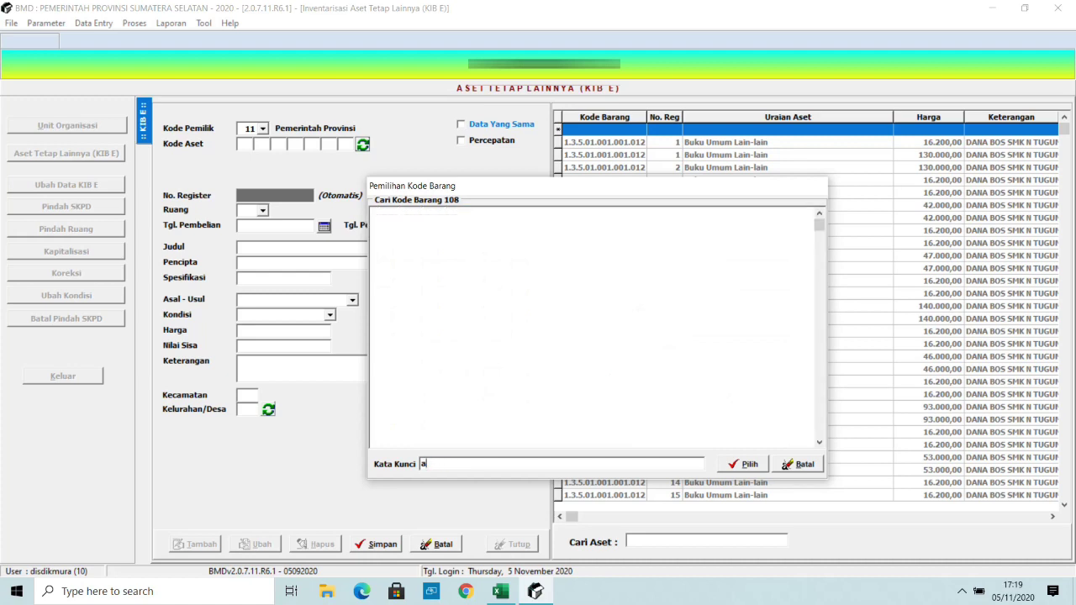
{"action": "key", "text": "BackSpace"}
- Search the asset codes for "buku", open the group of "buku agama lainnya (dst)" and choose Agama Islam as the Kode Aset
{"action": "type", "text": "b"}
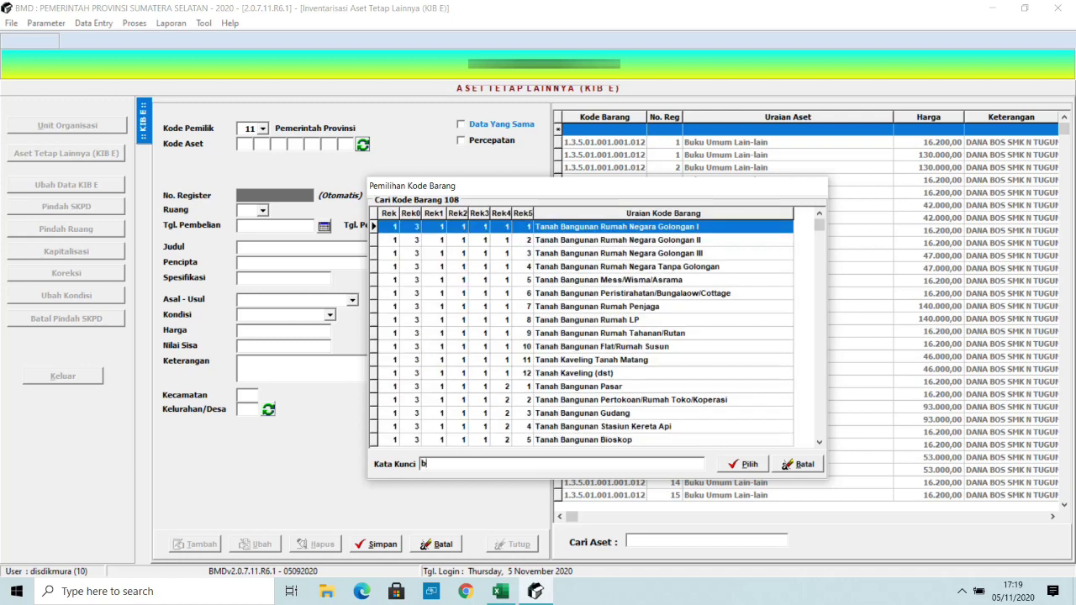
{"action": "type", "text": "uku"}
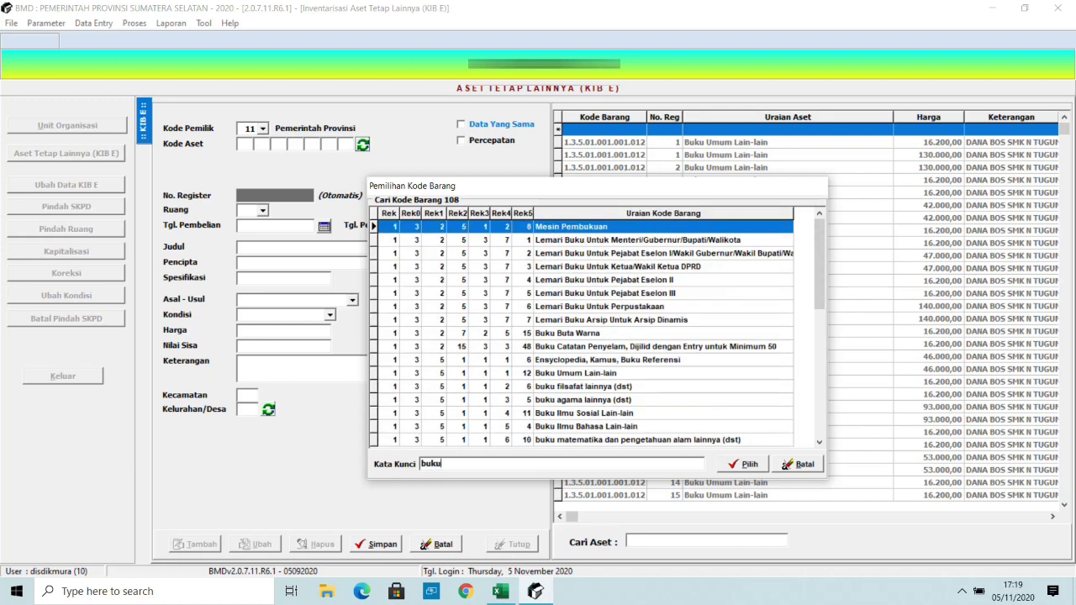
{"action": "double_click", "coordinate": [580, 400]}
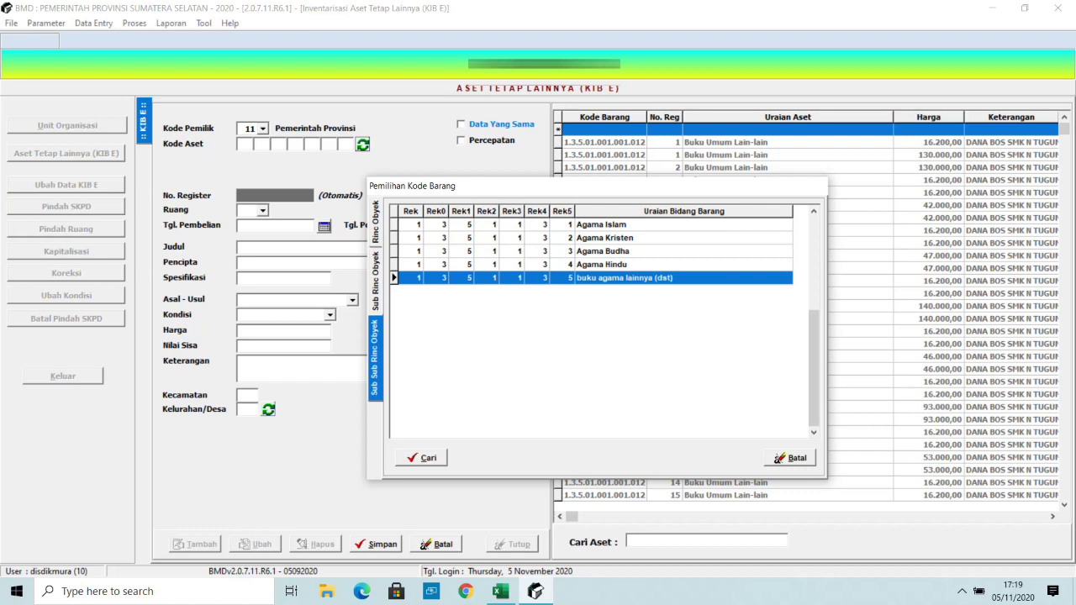
{"action": "left_click", "coordinate": [598, 224]}
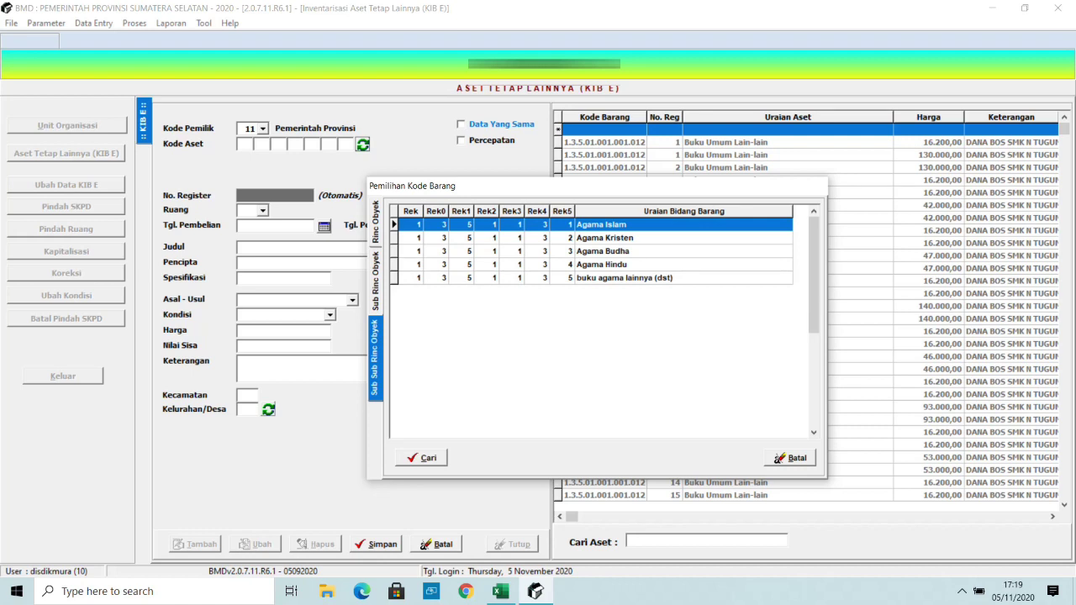
{"action": "key", "text": "Return"}
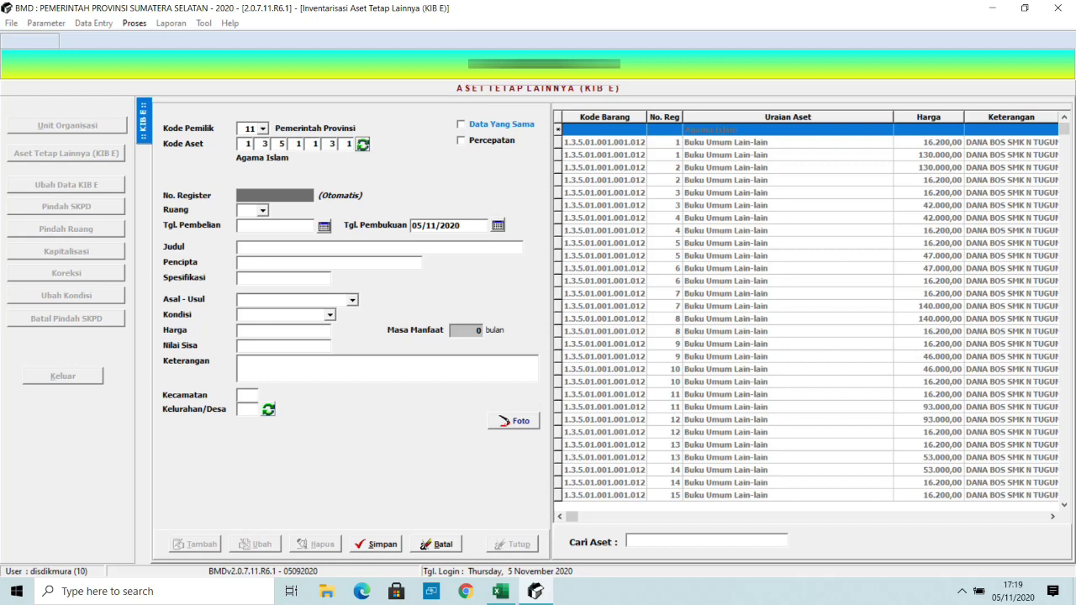
- Set the purchase date (Tgl. Pembelian) to 31/03/2020
{"action": "key", "text": "alt+Down"}
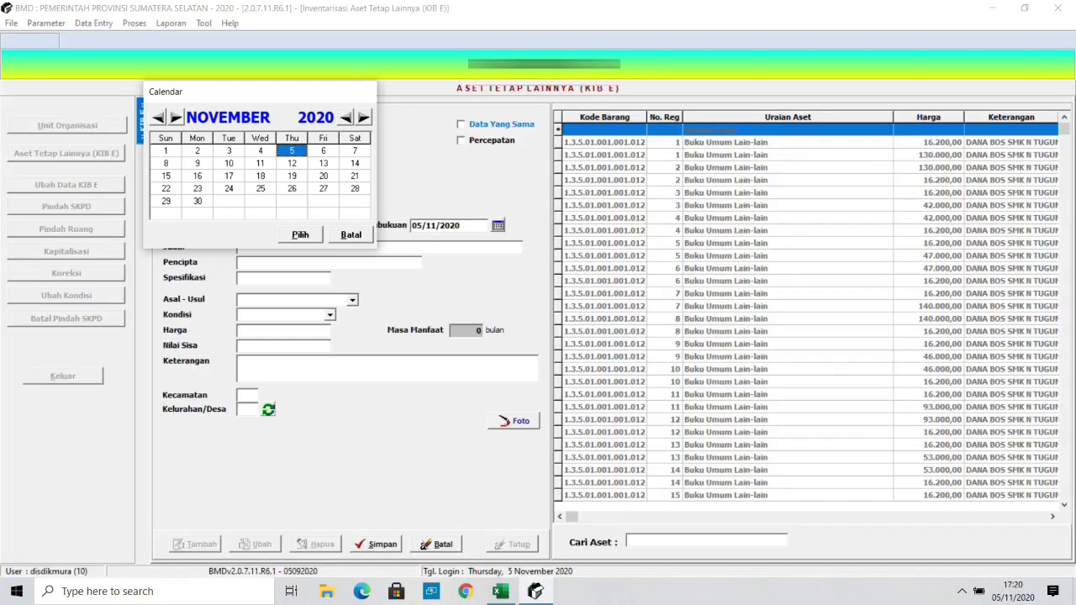
{"action": "left_click", "coordinate": [157, 117]}
{"action": "left_click", "coordinate": [157, 117]}
{"action": "left_click", "coordinate": [157, 117]}
{"action": "left_click", "coordinate": [157, 116]}
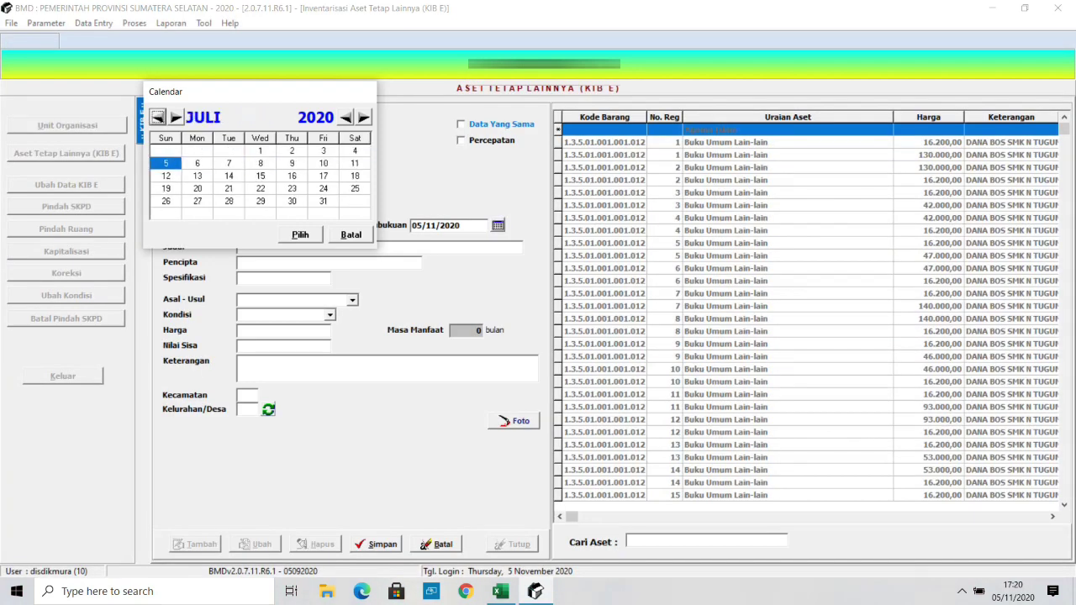
{"action": "left_click", "coordinate": [157, 117]}
{"action": "left_click", "coordinate": [157, 117]}
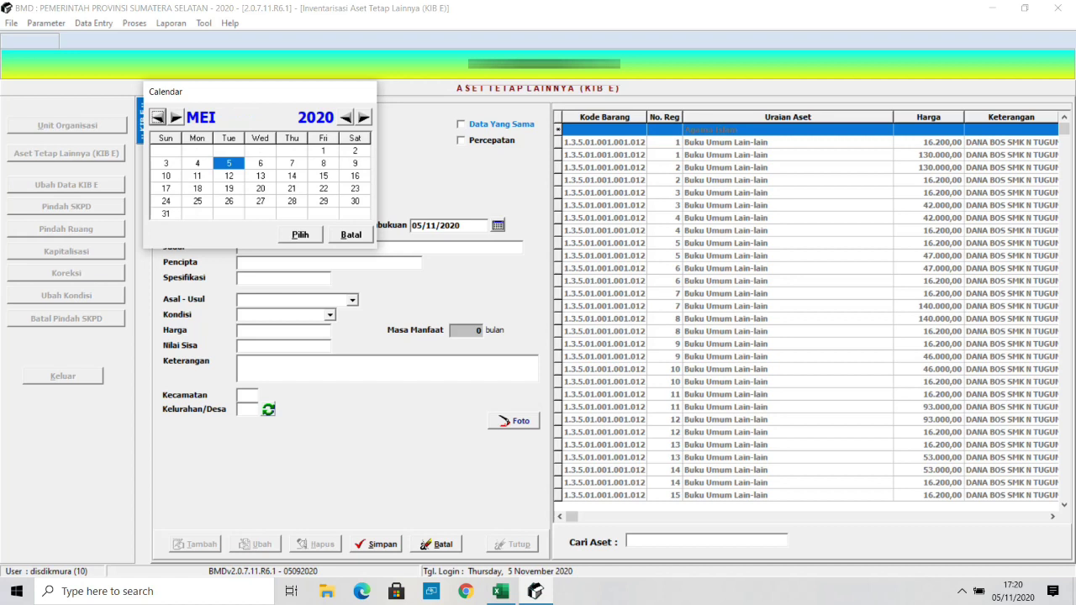
{"action": "left_click", "coordinate": [157, 117]}
{"action": "left_click", "coordinate": [157, 117]}
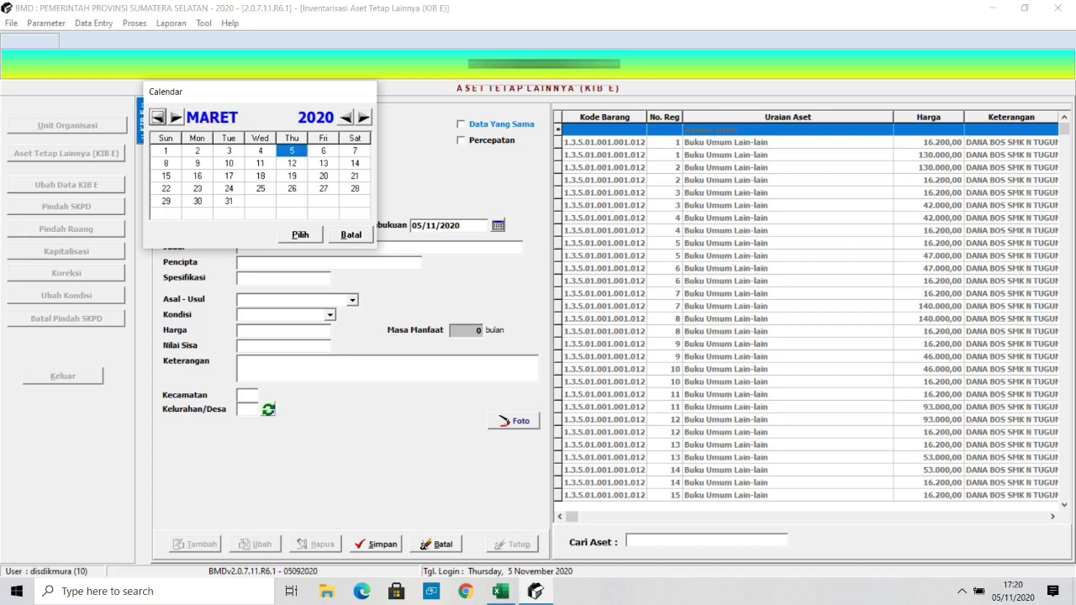
{"action": "left_click", "coordinate": [228, 201]}
{"action": "left_click", "coordinate": [228, 201]}
- Enter AL-QUR'AN as the Judul of the book
{"action": "left_click", "coordinate": [252, 246]}
{"action": "type", "text": "AL-QUR"}
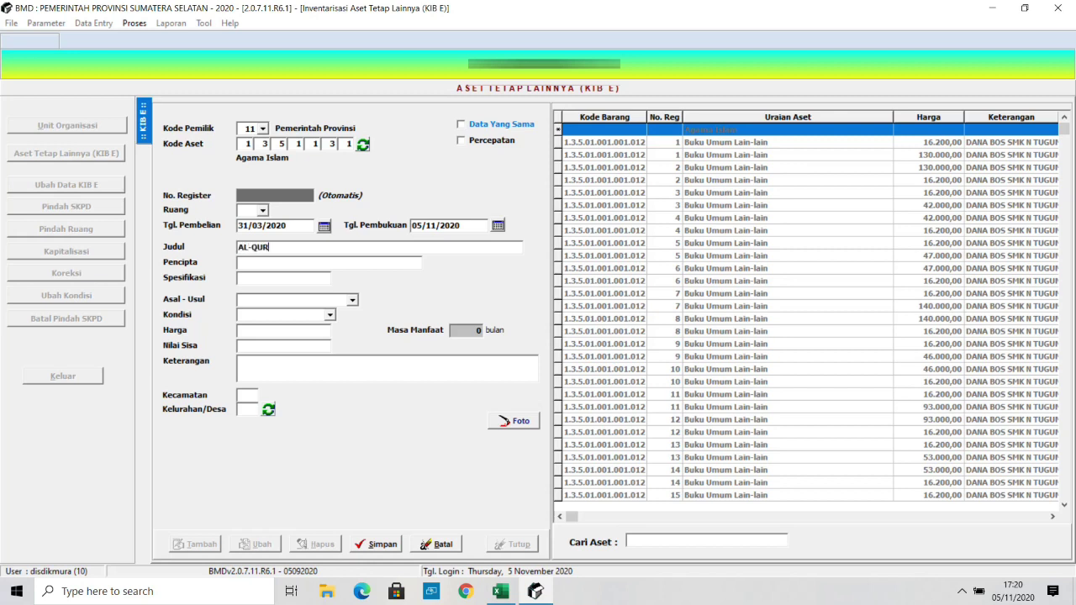
{"action": "type", "text": "AN'"}
- Copy the Al Qur'an author's name from cell E5 of the Excel book report into the Pencipta field in BMD
{"action": "left_click", "coordinate": [252, 262]}
{"action": "left_click", "coordinate": [500, 591]}
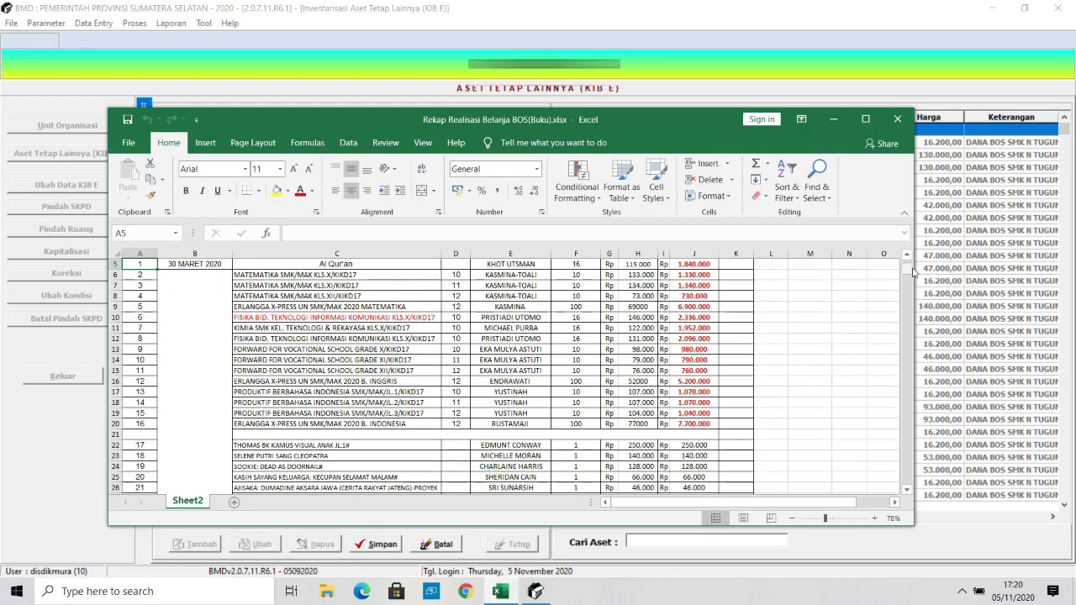
{"action": "scroll", "coordinate": [908, 269], "scroll_direction": "up", "scroll_amount": 2}
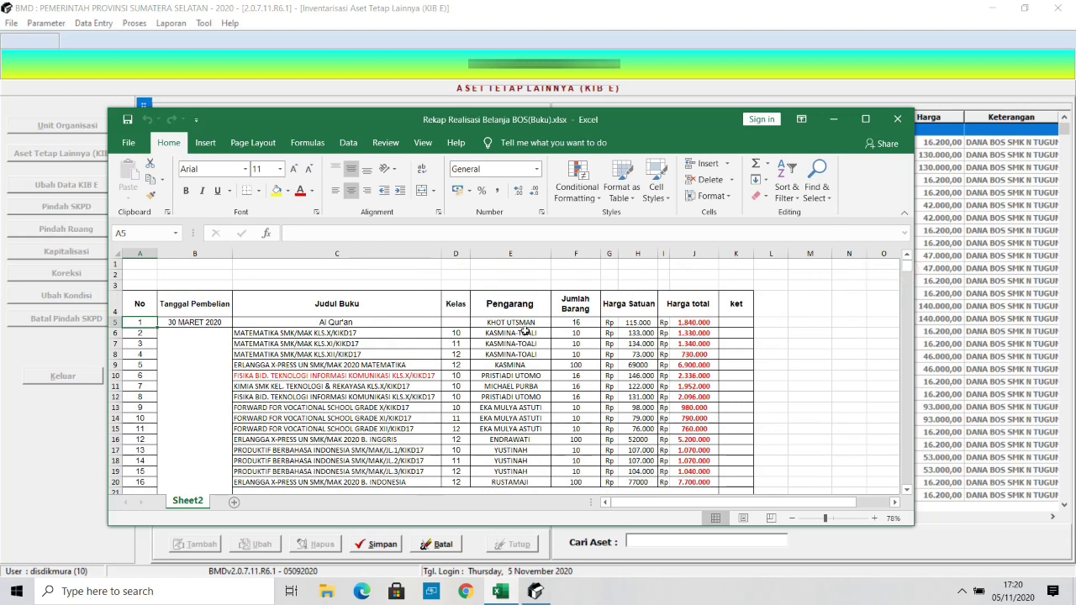
{"action": "left_click", "coordinate": [525, 326]}
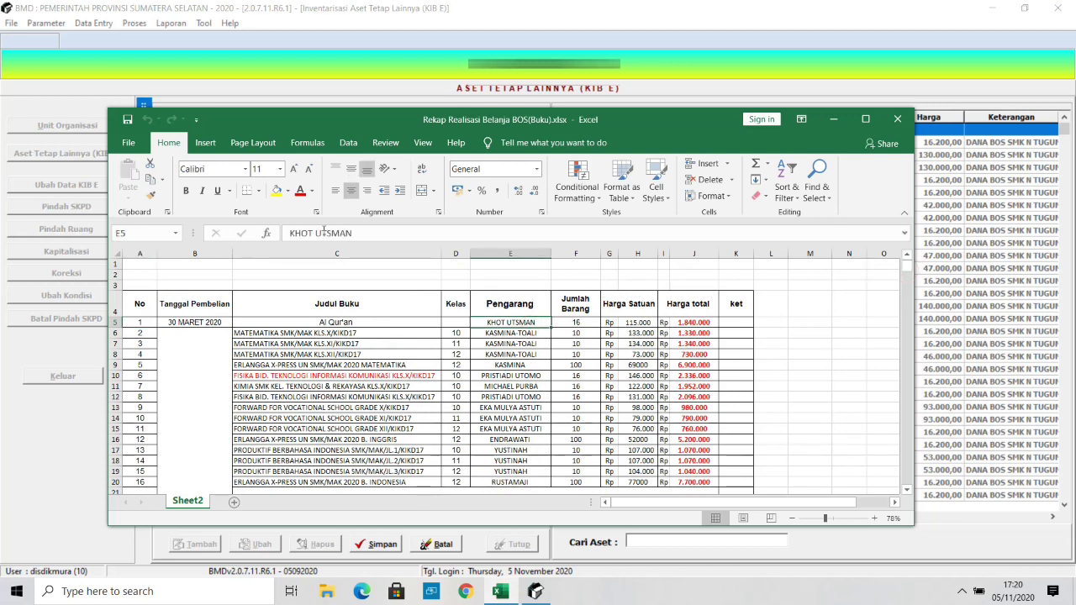
{"action": "left_click", "coordinate": [290, 232]}
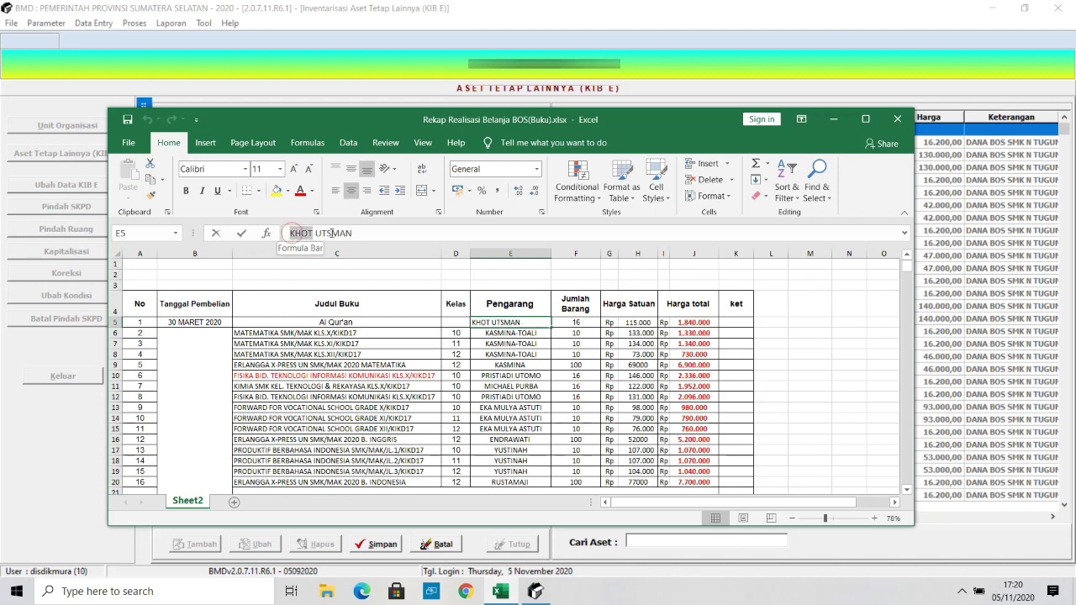
{"action": "left_click_drag", "start_coordinate": [330, 232], "coordinate": [379, 234]}
{"action": "key", "text": "ctrl+c"}
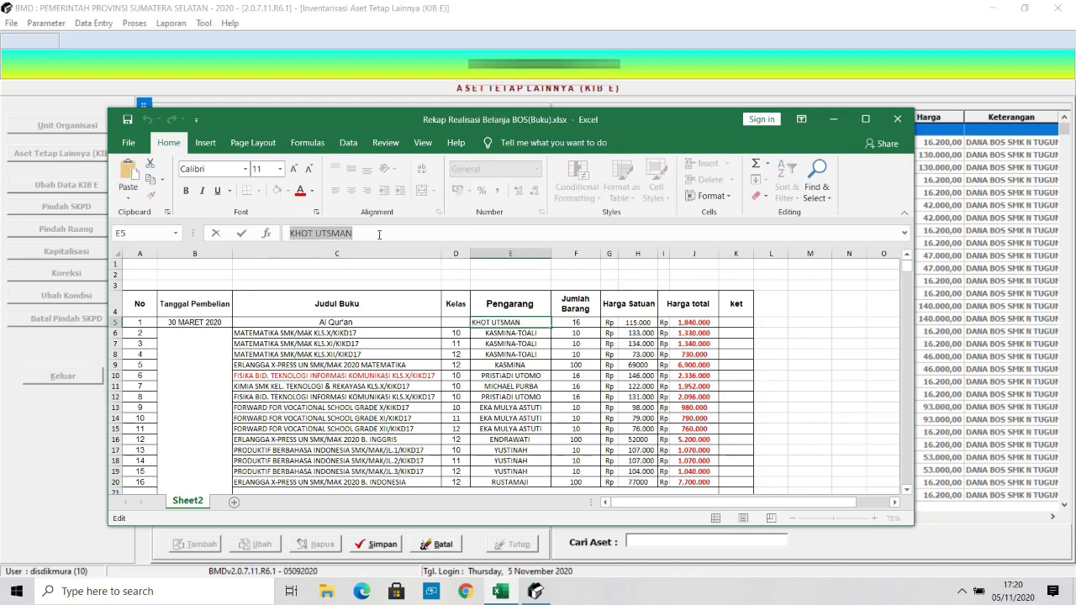
{"action": "left_click", "coordinate": [839, 119]}
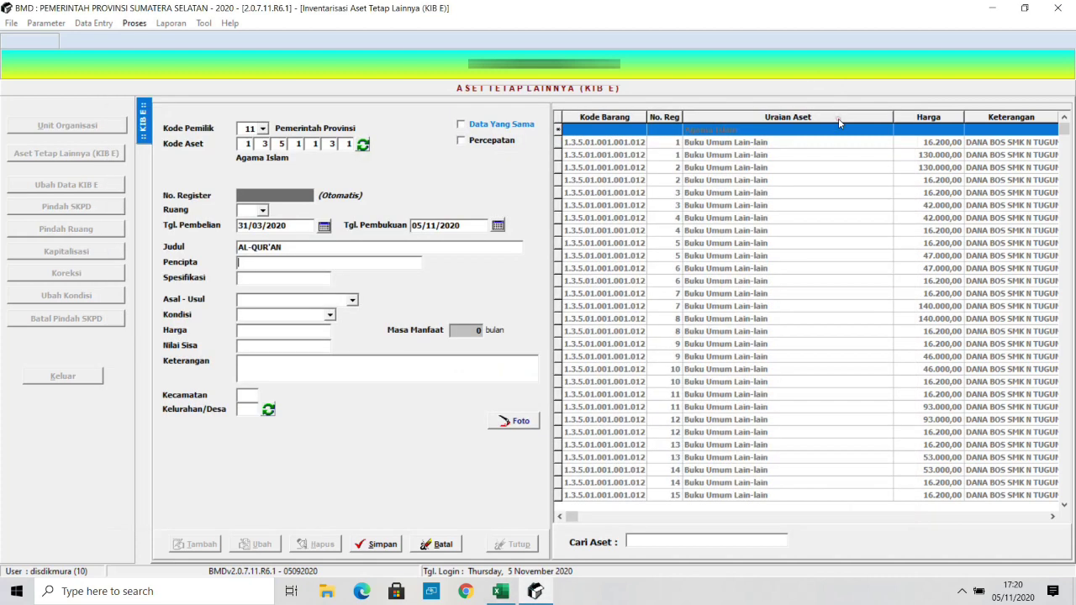
{"action": "key", "text": "ctrl+v"}
- Switch to the Excel book report to check the Al Qur'an row, and return to the KIB E form in BMD
{"action": "left_click", "coordinate": [501, 592]}
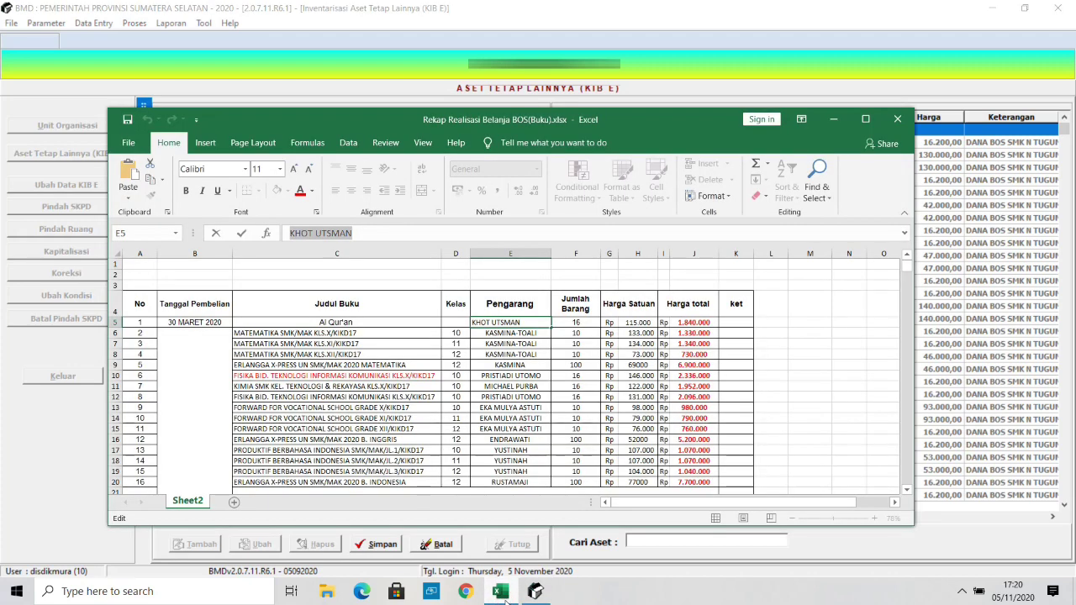
{"action": "left_click", "coordinate": [501, 591]}
{"action": "left_click", "coordinate": [502, 592]}
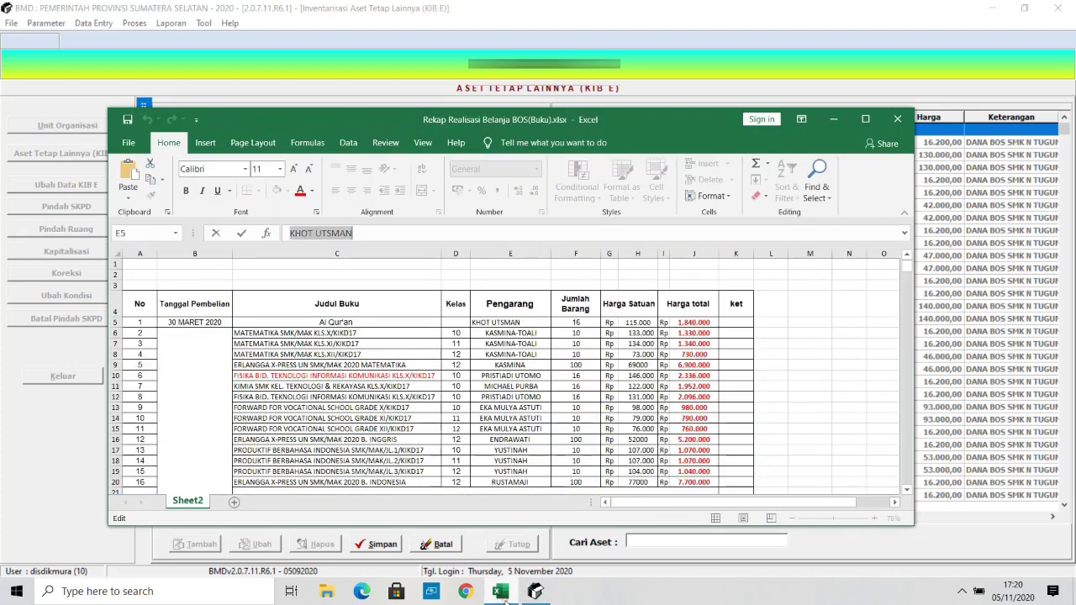
{"action": "left_click", "coordinate": [501, 593]}
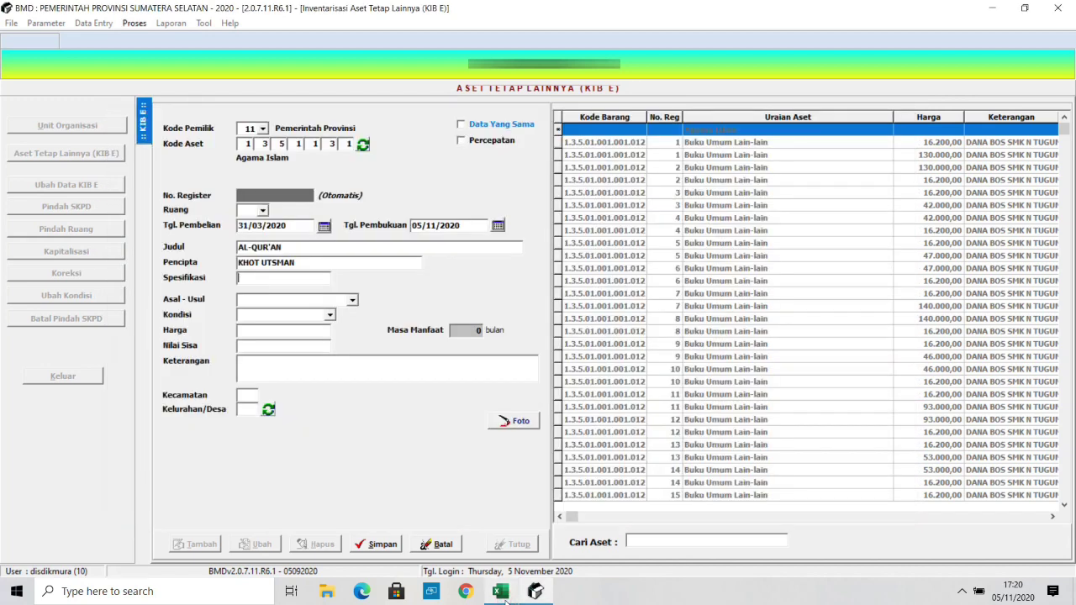
- Set the book's Asal - Usul to BOS/JKN and its Kondisi to Baik
{"action": "left_click", "coordinate": [352, 300]}
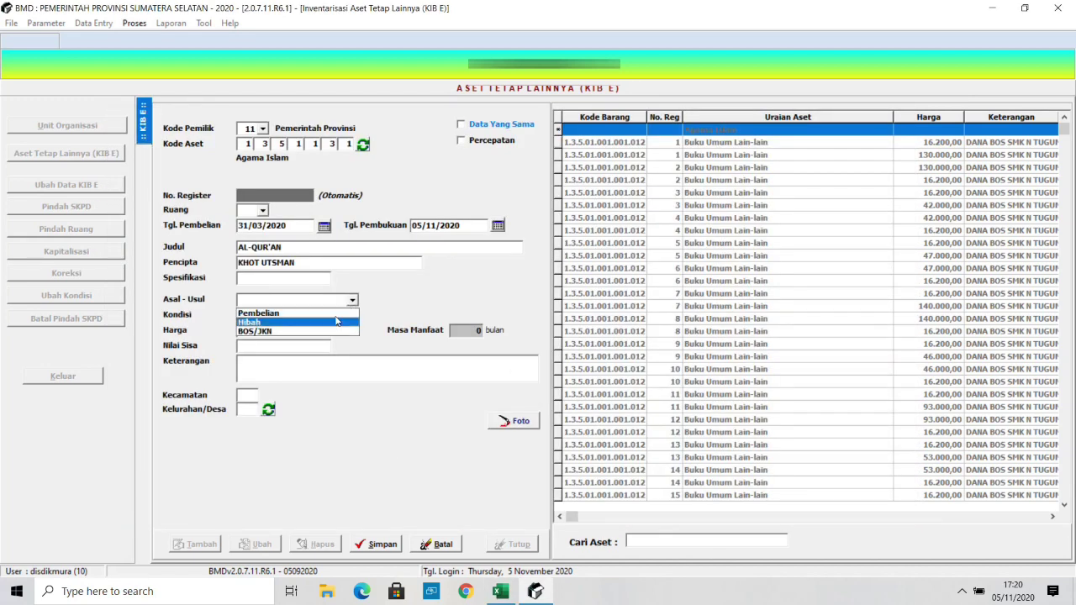
{"action": "left_click", "coordinate": [326, 331]}
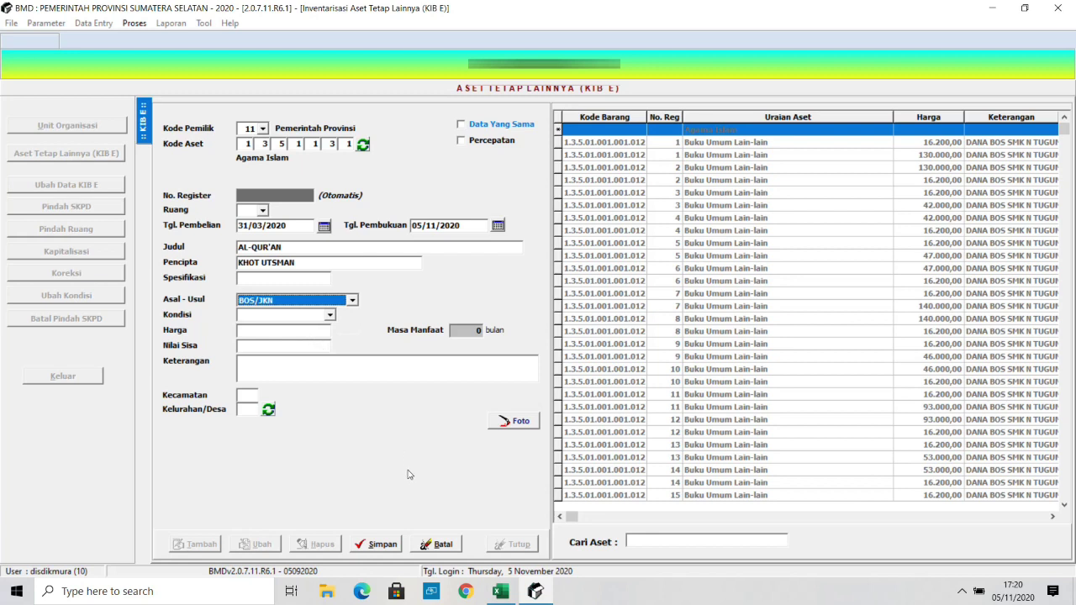
{"action": "left_click", "coordinate": [331, 316]}
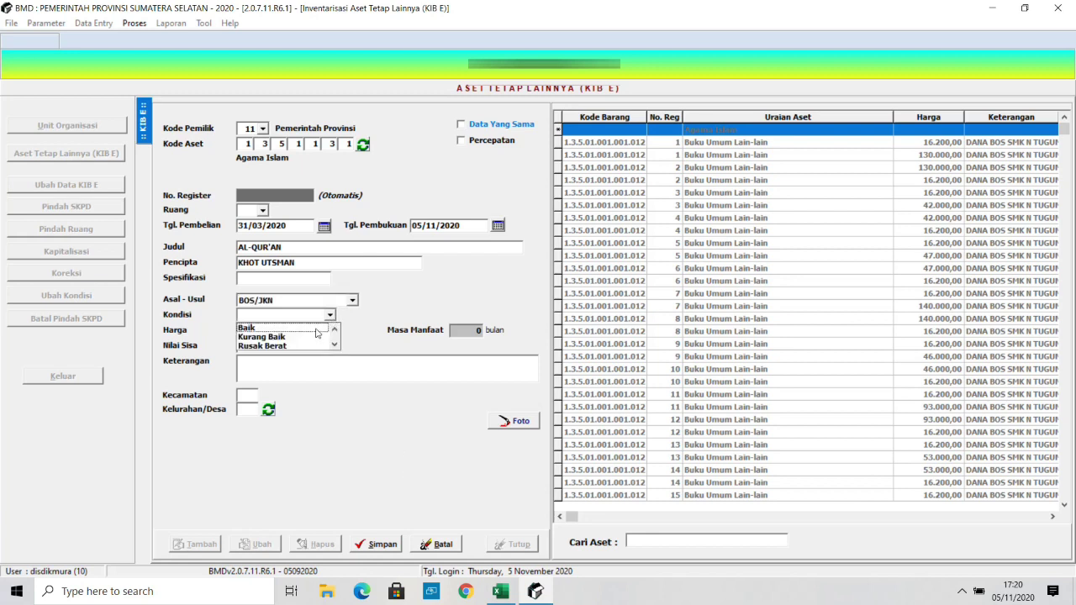
{"action": "left_click", "coordinate": [316, 328]}
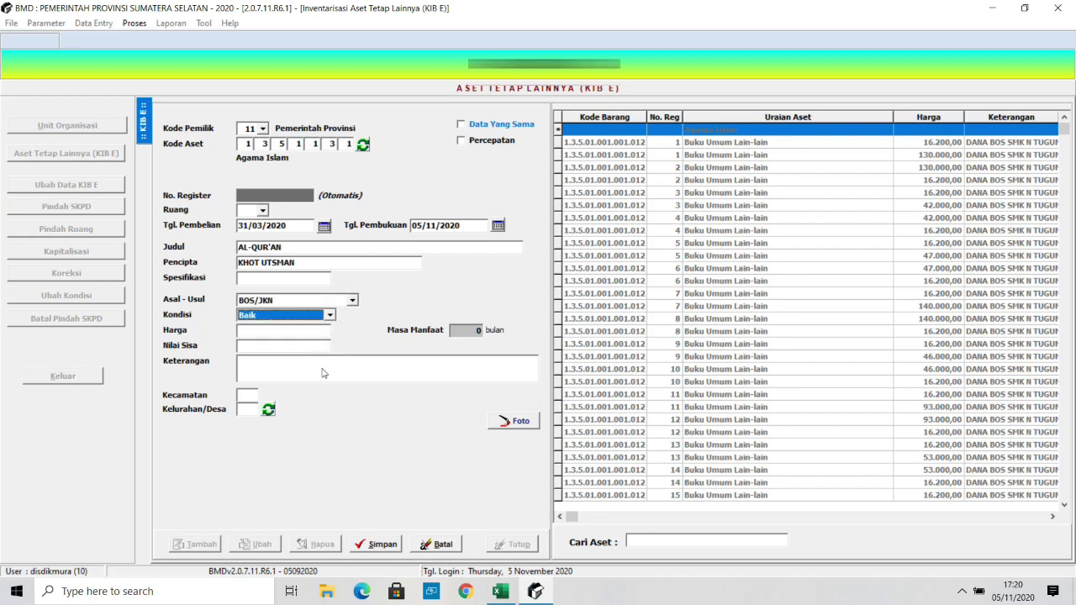
- Check the Al Qur'an unit price in the Excel book report and enter 115000 as the Harga in BMD
{"action": "left_click", "coordinate": [309, 330]}
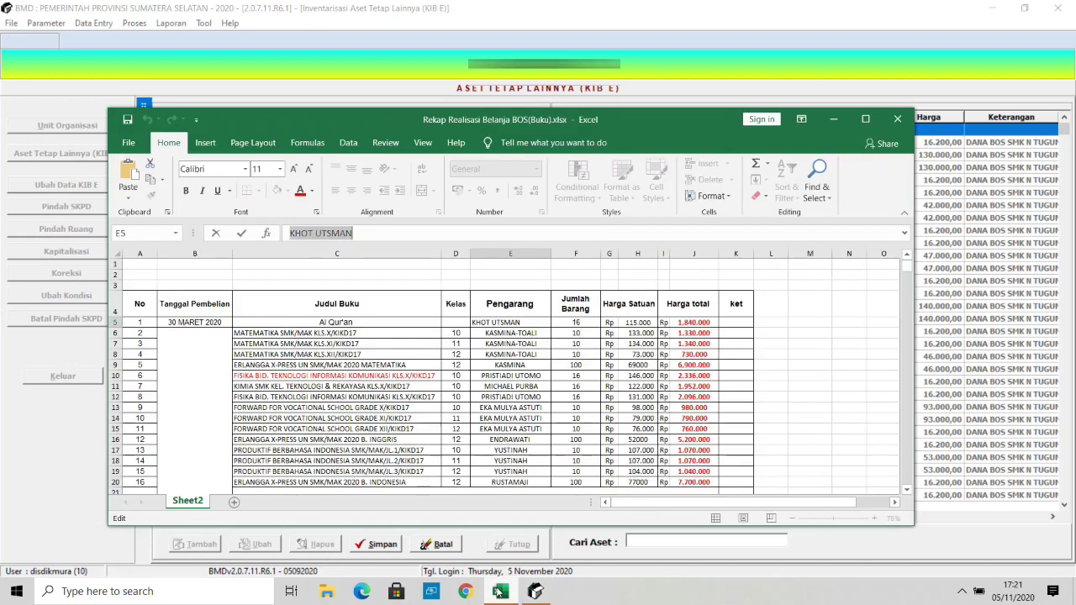
{"action": "left_click", "coordinate": [500, 591]}
{"action": "left_click", "coordinate": [500, 591]}
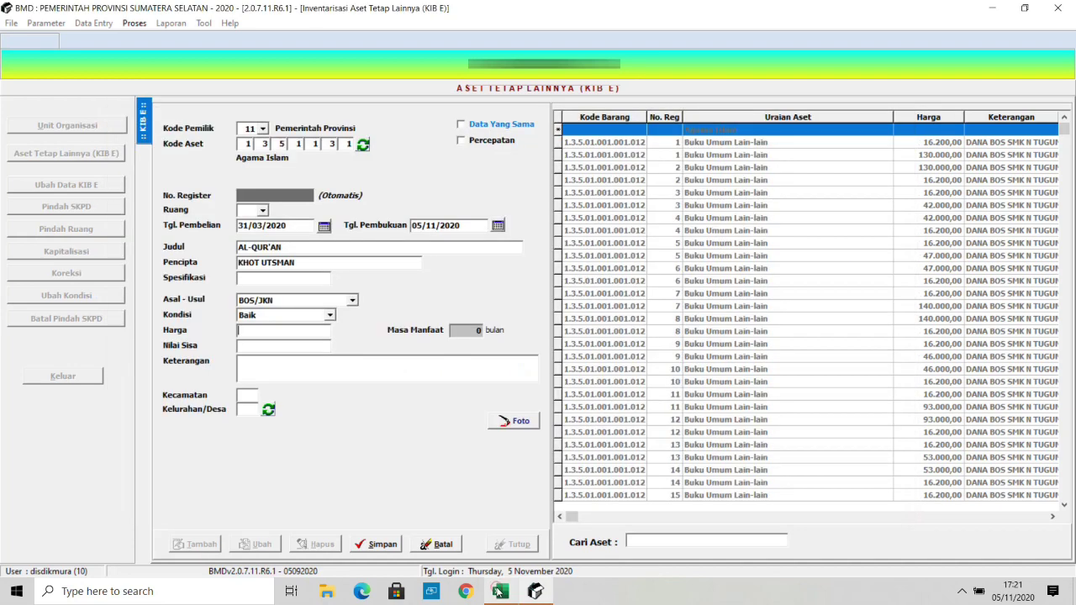
{"action": "type", "text": "11"}
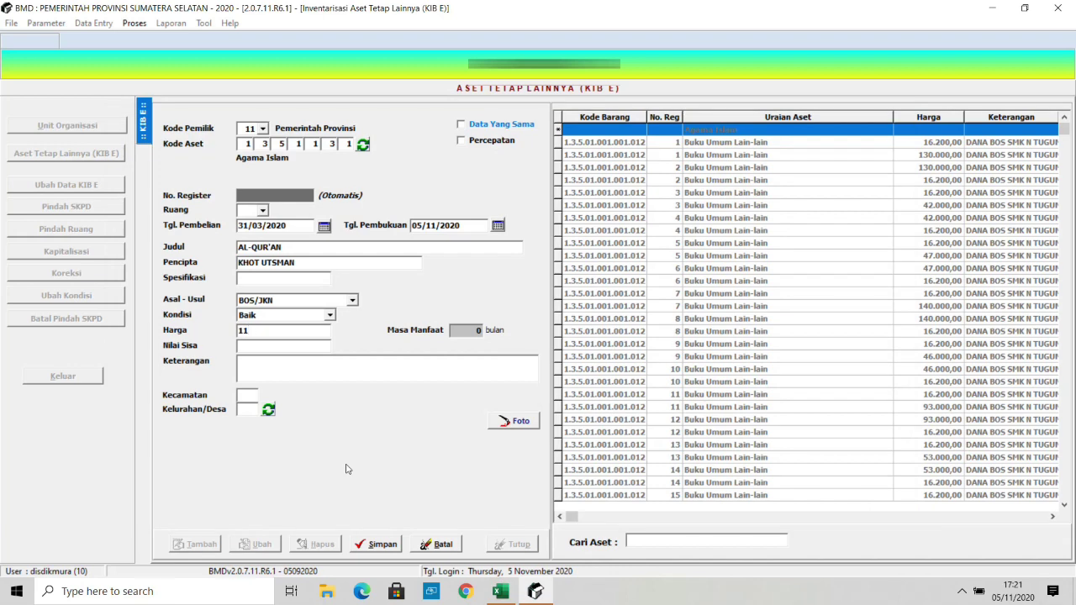
{"action": "type", "text": "5000"}
- Enter BOS REGULER 2020 as the Keterangan of the book
{"action": "left_click", "coordinate": [306, 377]}
{"action": "type", "text": "BOS REGUL"}
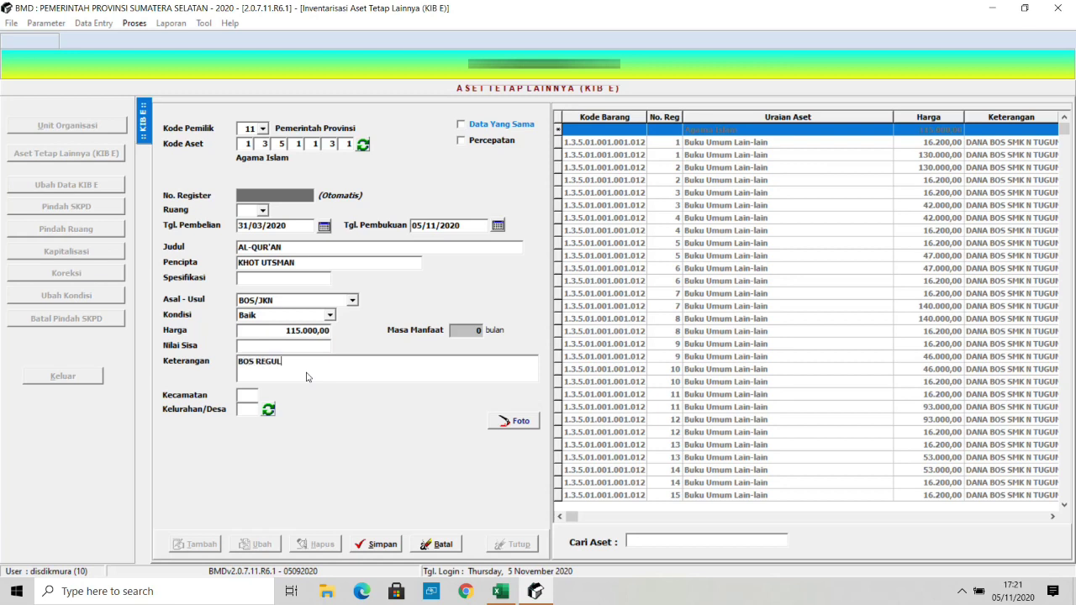
{"action": "type", "text": "ER 2020"}
- Enable Percepatan, set Jml Barang to 16 as given in the Excel book report, and save the KIB E entry
{"action": "left_click", "coordinate": [475, 143]}
{"action": "left_click", "coordinate": [500, 594]}
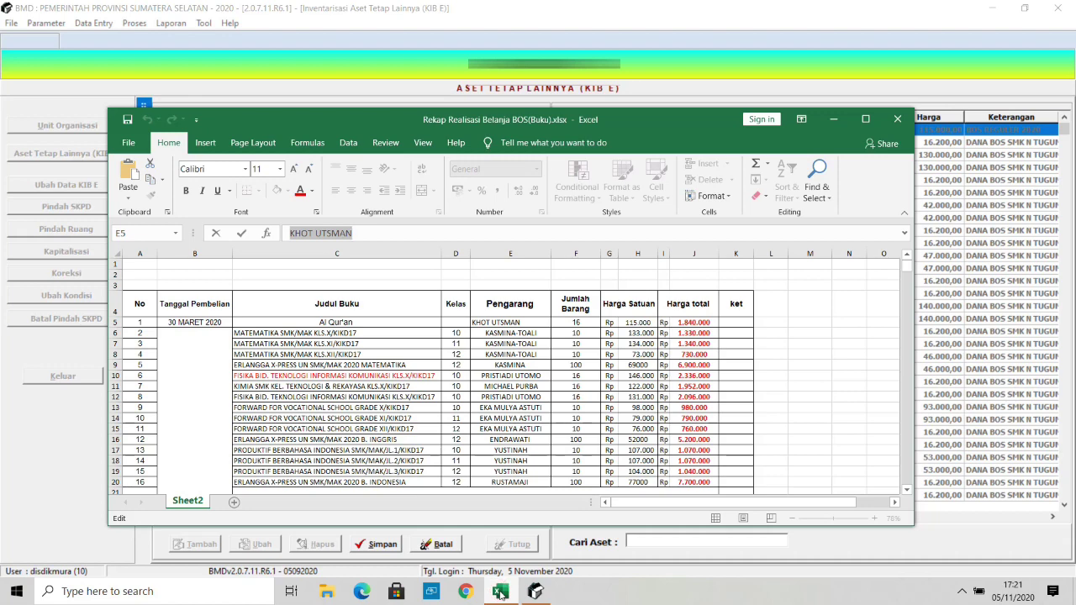
{"action": "left_click", "coordinate": [500, 593]}
{"action": "type", "text": "16"}
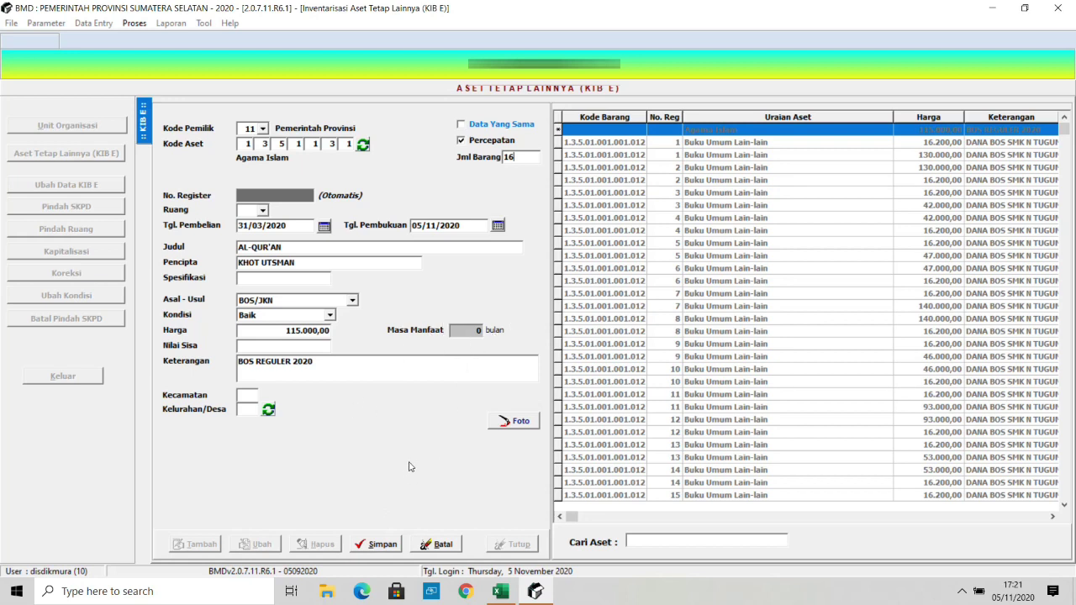
{"action": "left_click", "coordinate": [375, 548]}
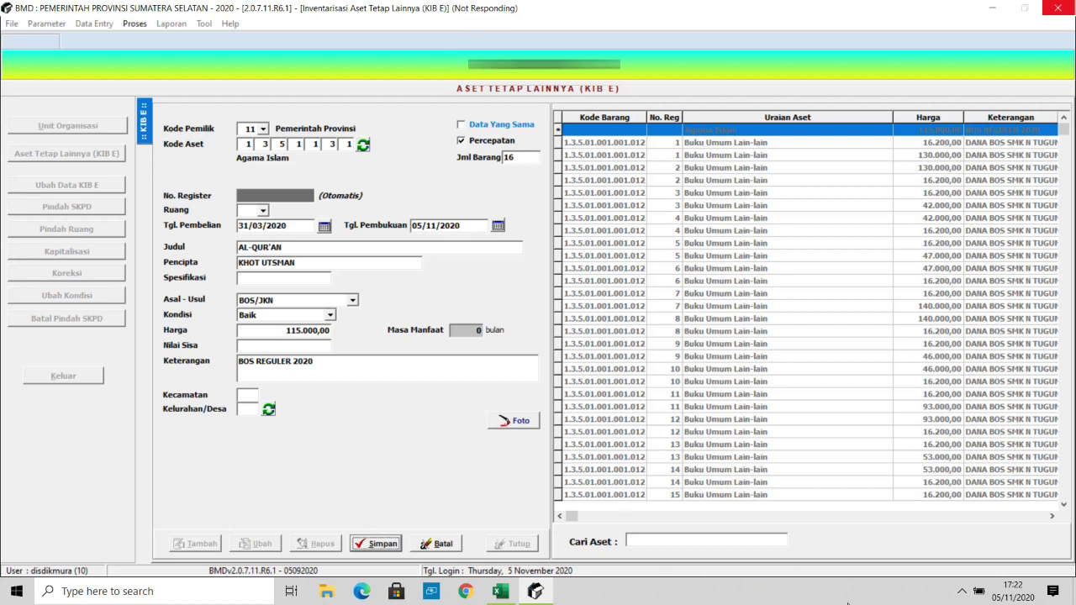
{"action": "left_click", "coordinate": [964, 593]}
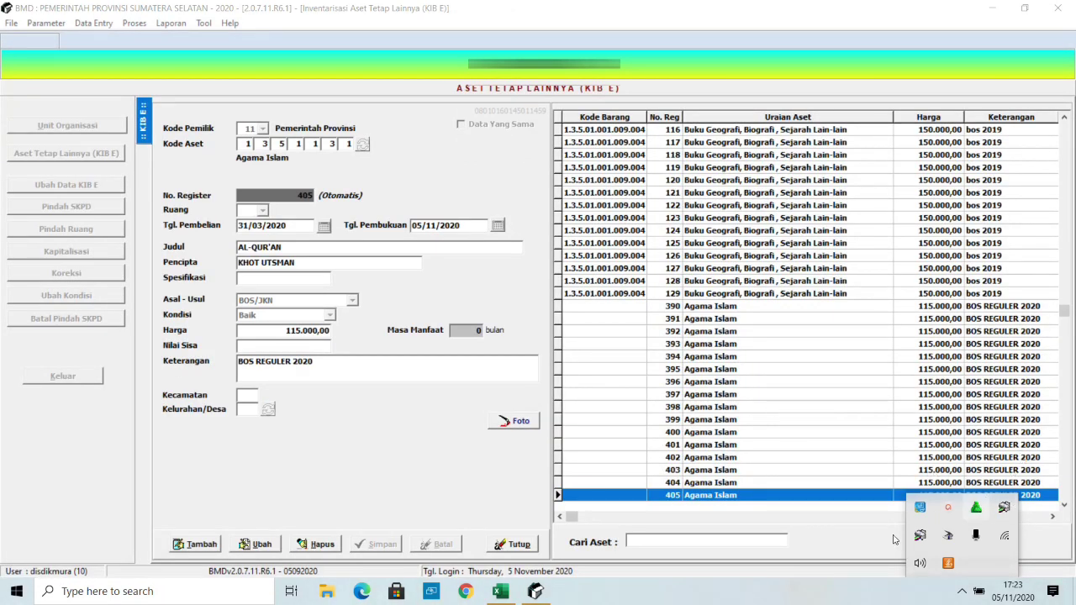
{"action": "left_click", "coordinate": [847, 547]}
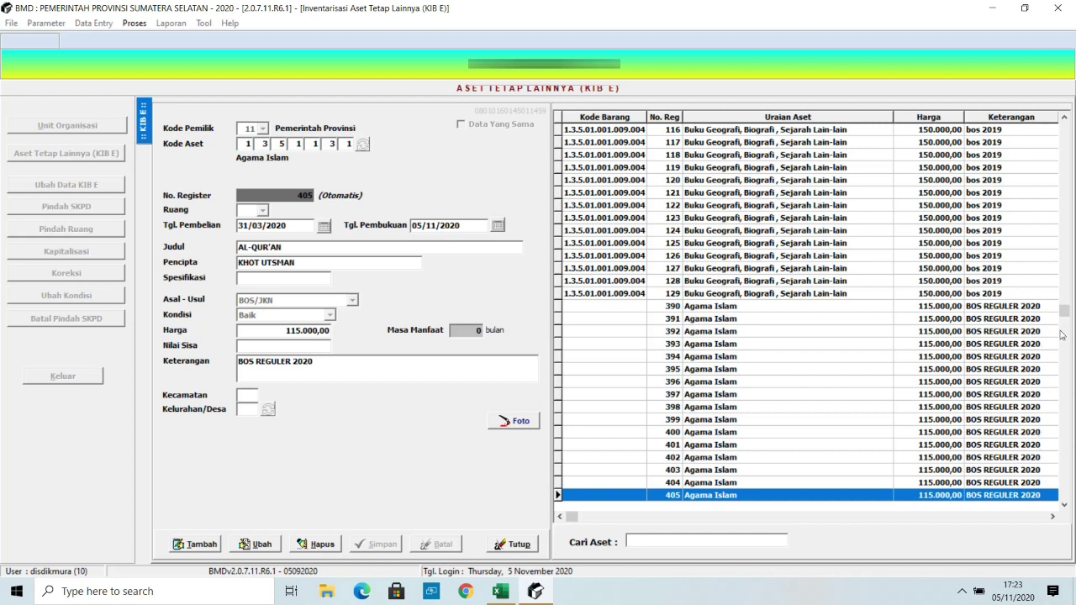
- Look through the new Agama Islam records in the asset list, and close the KIB E inventory
{"action": "left_click_drag", "start_coordinate": [1064, 311], "coordinate": [1064, 492]}
{"action": "left_click", "coordinate": [811, 332]}
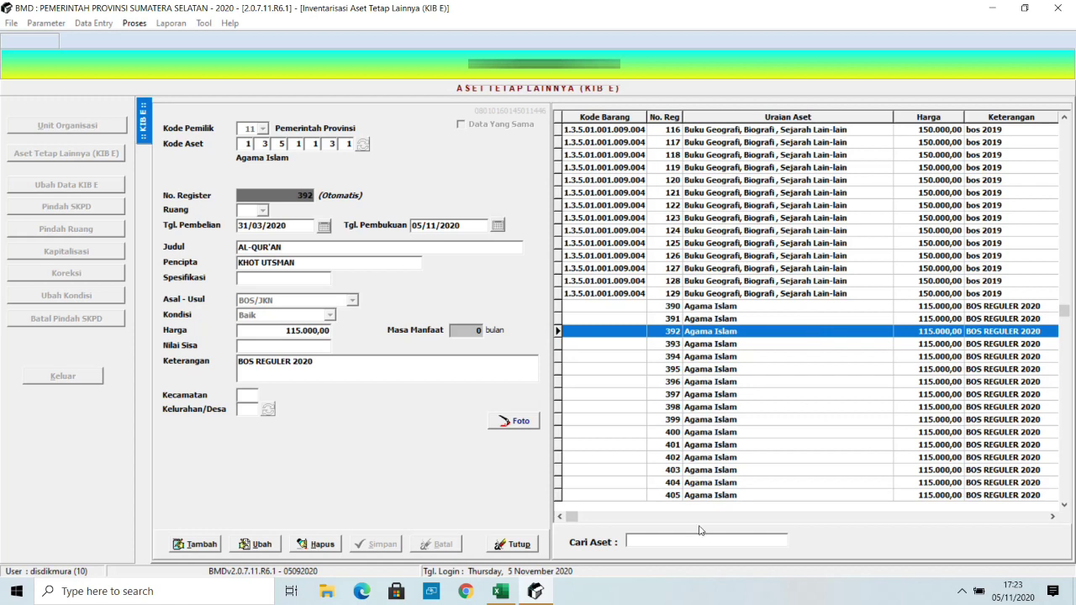
{"action": "key", "text": "Down"}
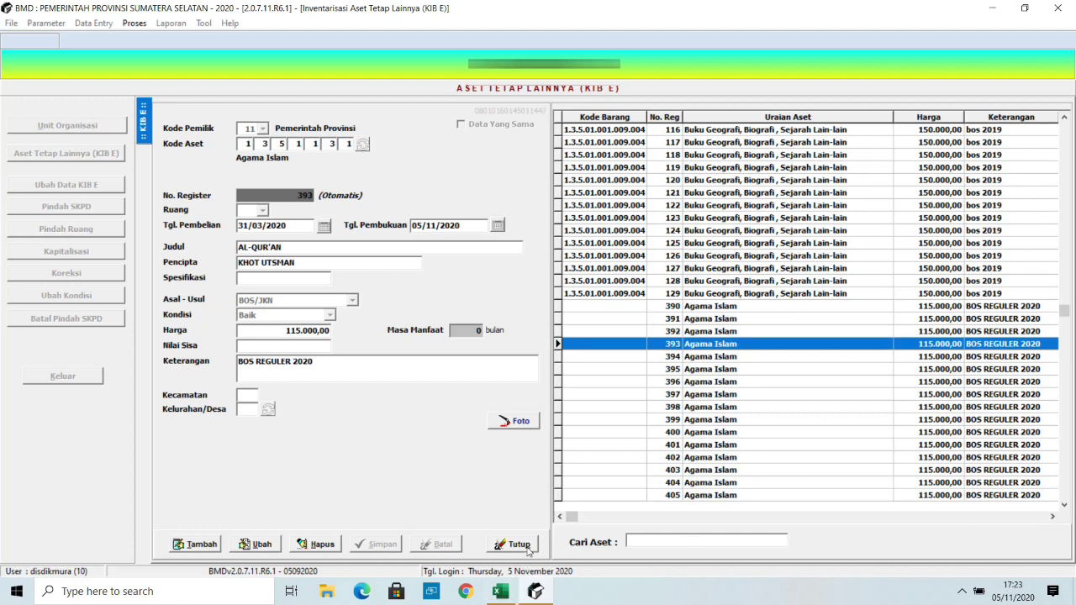
{"action": "left_click", "coordinate": [517, 545]}
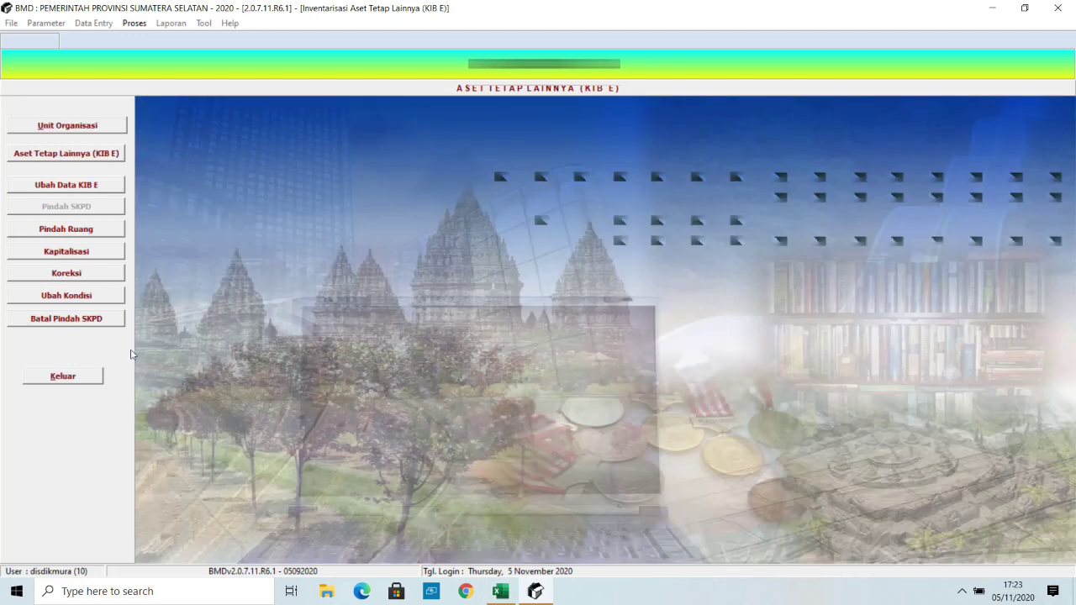
{"action": "left_click", "coordinate": [85, 375]}
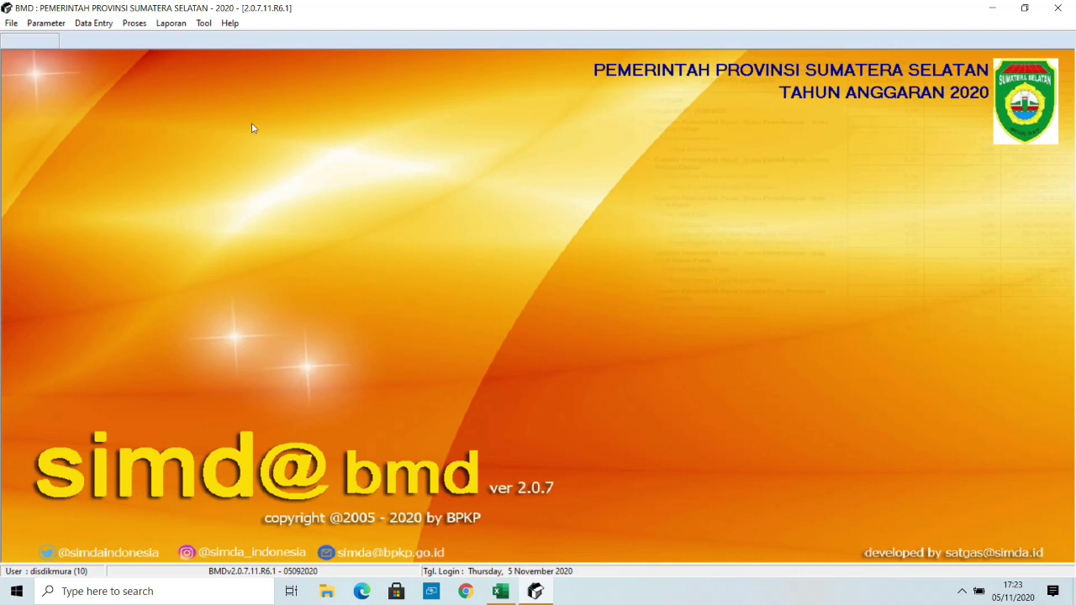
- Open the Penatausahaan 108 inventory report for KIB - KIR - BI - Label
{"action": "left_click", "coordinate": [171, 23]}
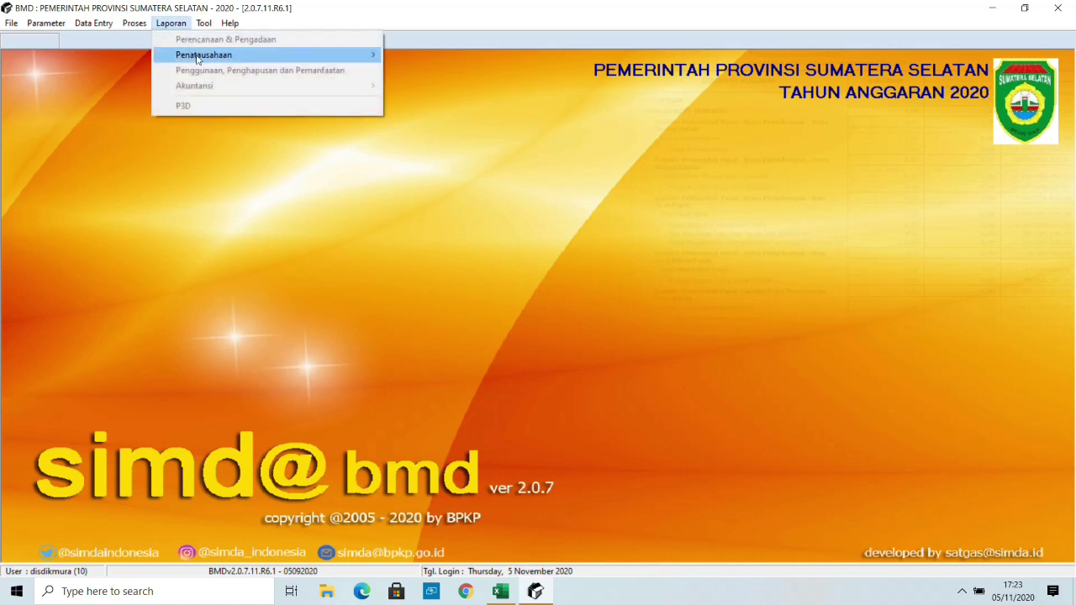
{"action": "mouse_move", "coordinate": [201, 62]}
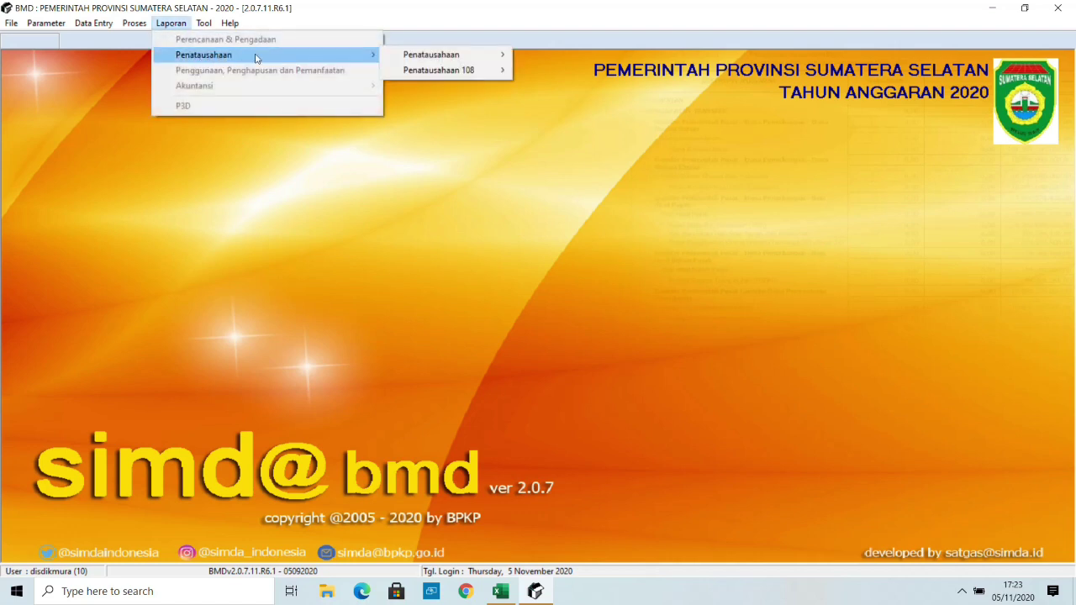
{"action": "mouse_move", "coordinate": [431, 70]}
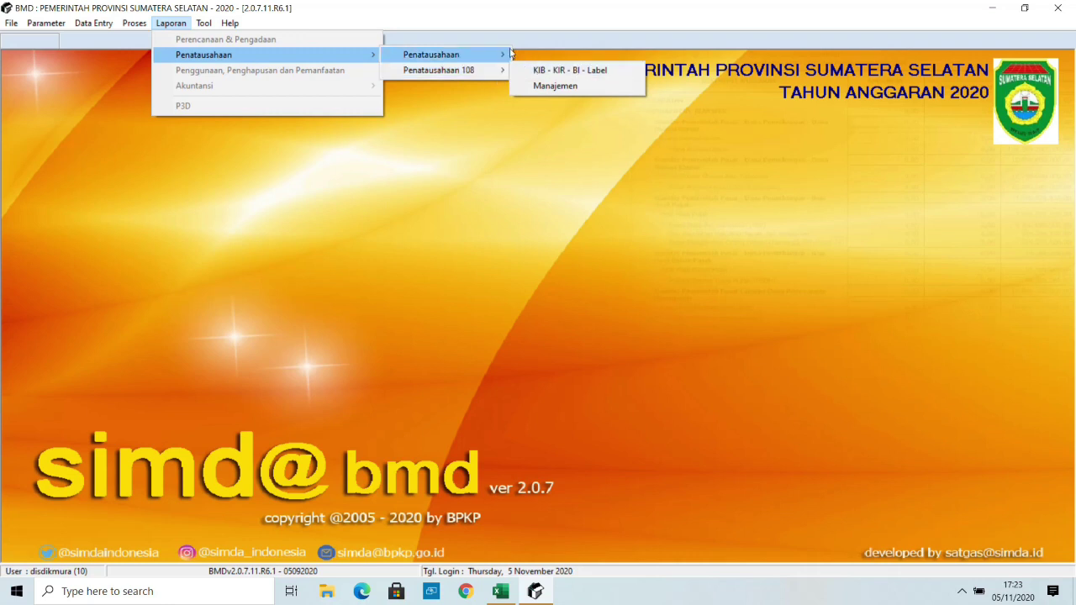
{"action": "mouse_move", "coordinate": [509, 53]}
{"action": "mouse_move", "coordinate": [496, 71]}
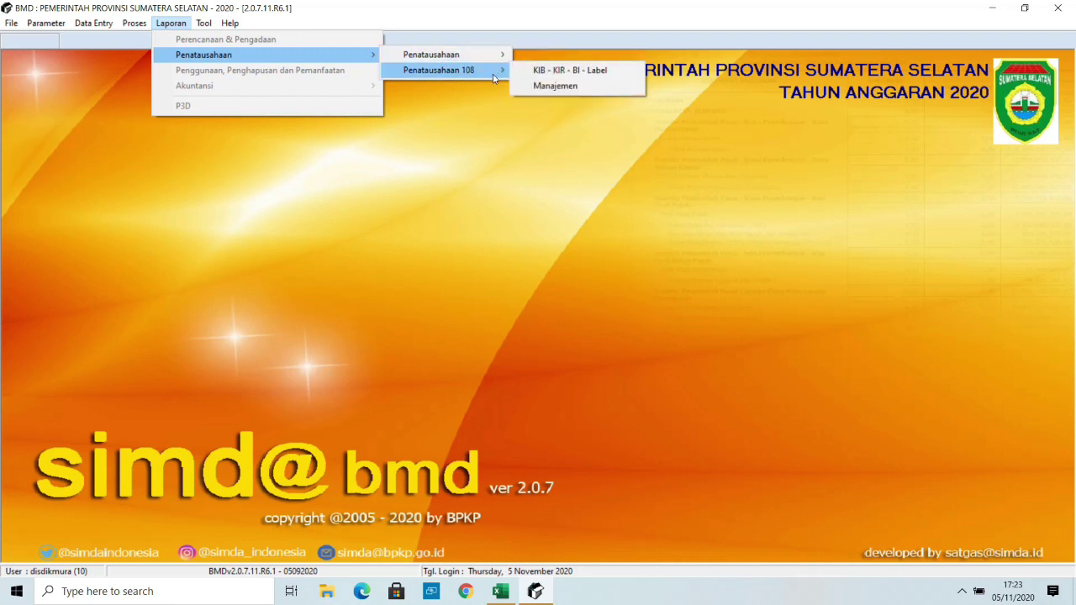
{"action": "left_click", "coordinate": [545, 76]}
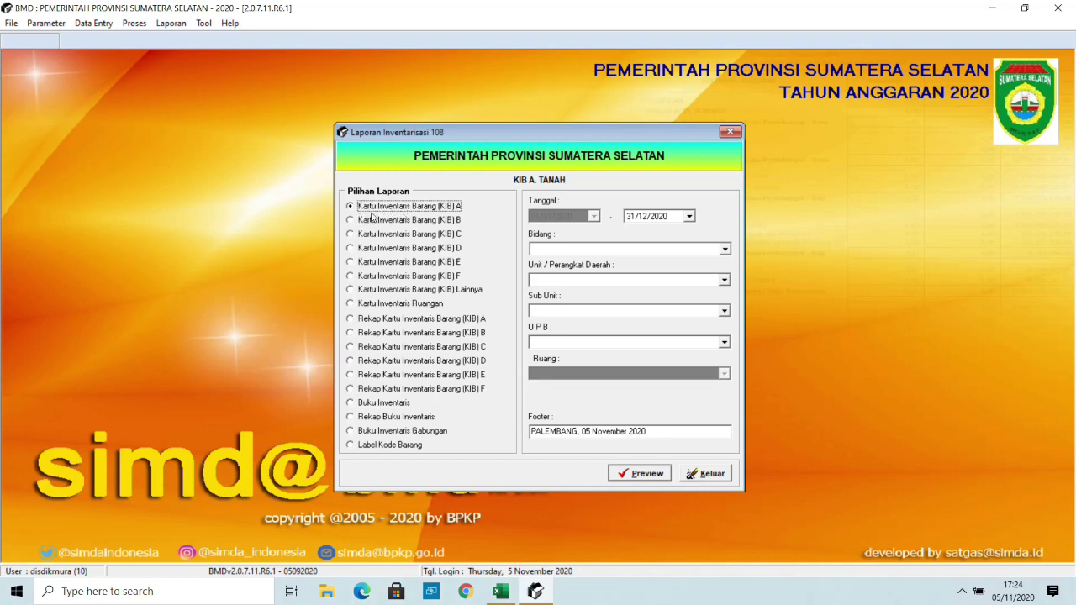
- Choose the Kartu Inventaris Barang (KIB) B report, with Bidang 8 Bidang Pendidikan dan Kebudayaan and Unit 1 Pendidikan
{"action": "left_click", "coordinate": [372, 218]}
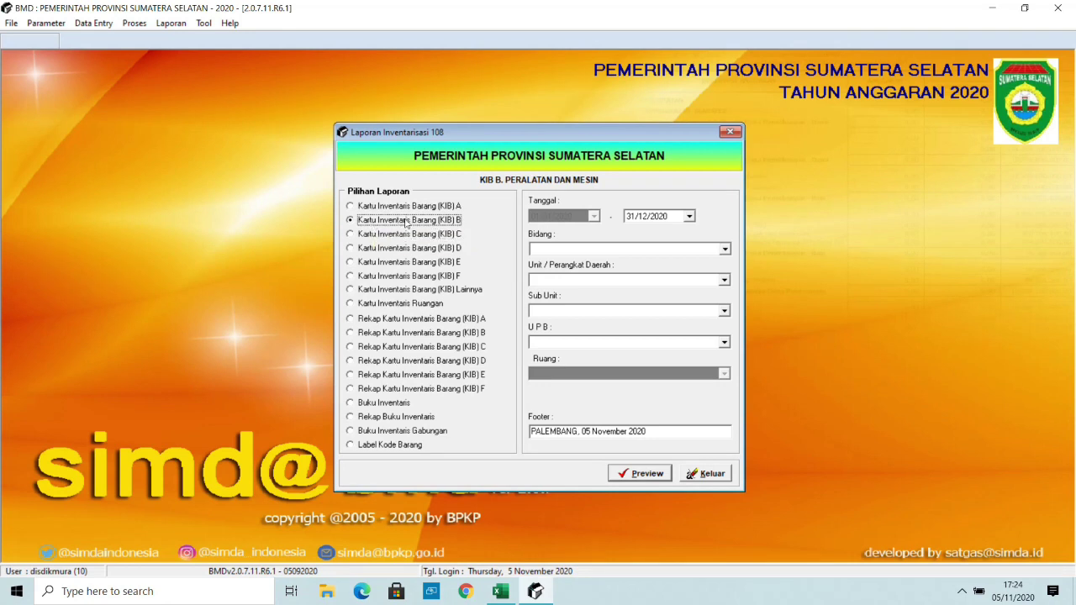
{"action": "left_click", "coordinate": [724, 250]}
{"action": "left_click", "coordinate": [704, 262]}
{"action": "left_click", "coordinate": [724, 252]}
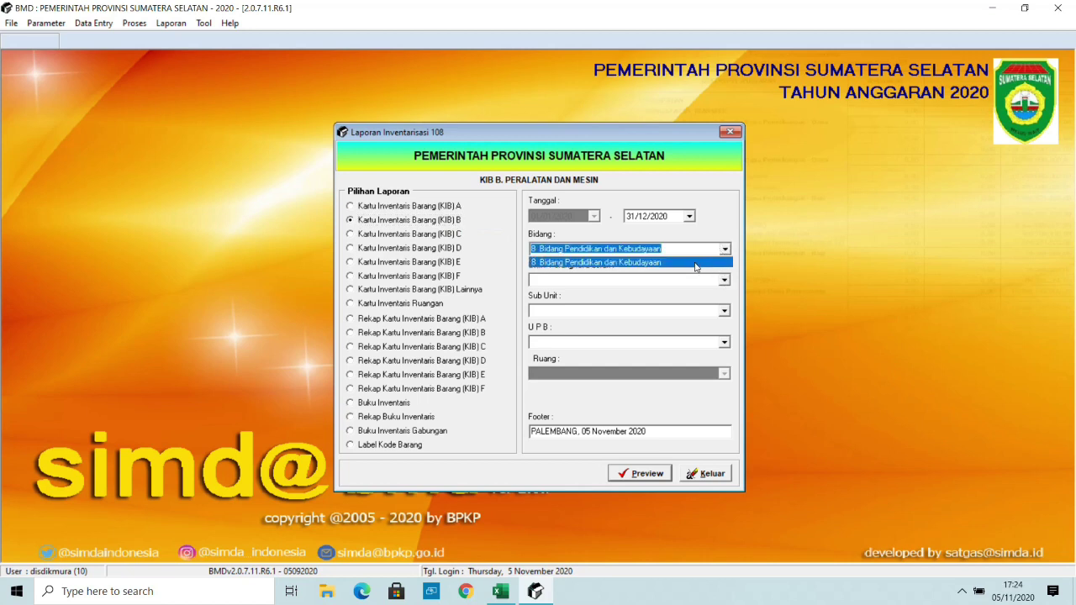
{"action": "left_click", "coordinate": [702, 263]}
{"action": "left_click", "coordinate": [725, 282]}
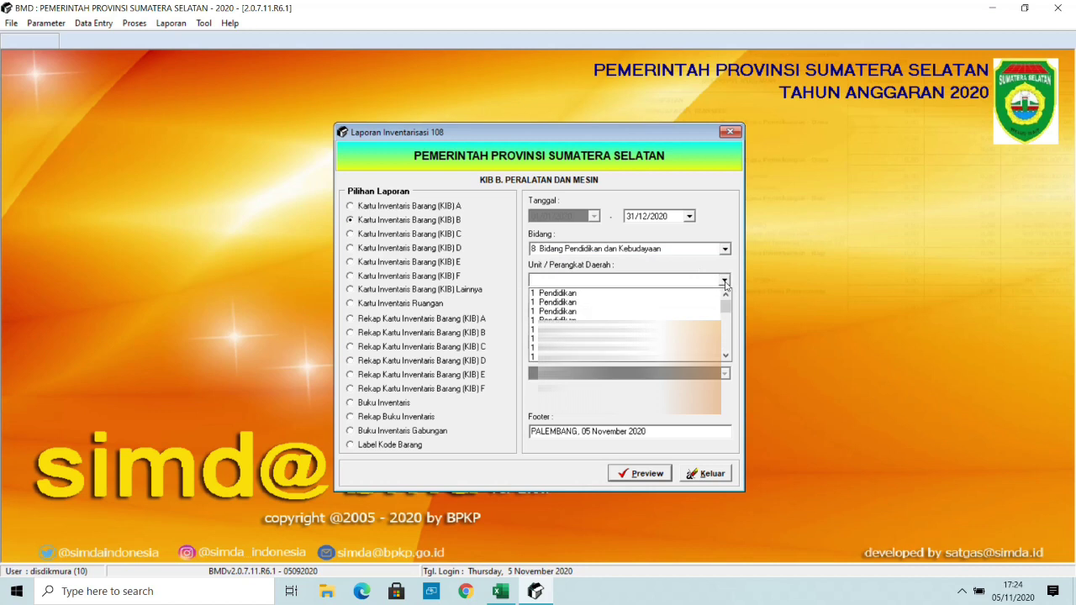
{"action": "left_click", "coordinate": [720, 296]}
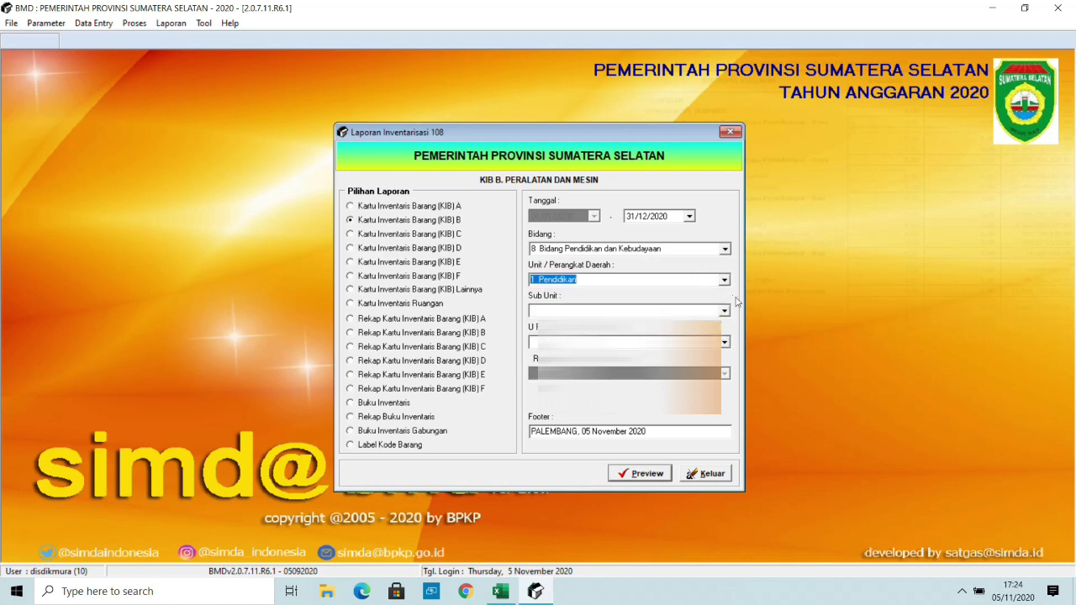
- Set Sub Unit to 16 MUSI RAWAS and UPB to SMK N TUGUMULYO, and preview the KIB B report
{"action": "left_click", "coordinate": [724, 311]}
{"action": "left_click", "coordinate": [713, 323]}
{"action": "left_click", "coordinate": [724, 343]}
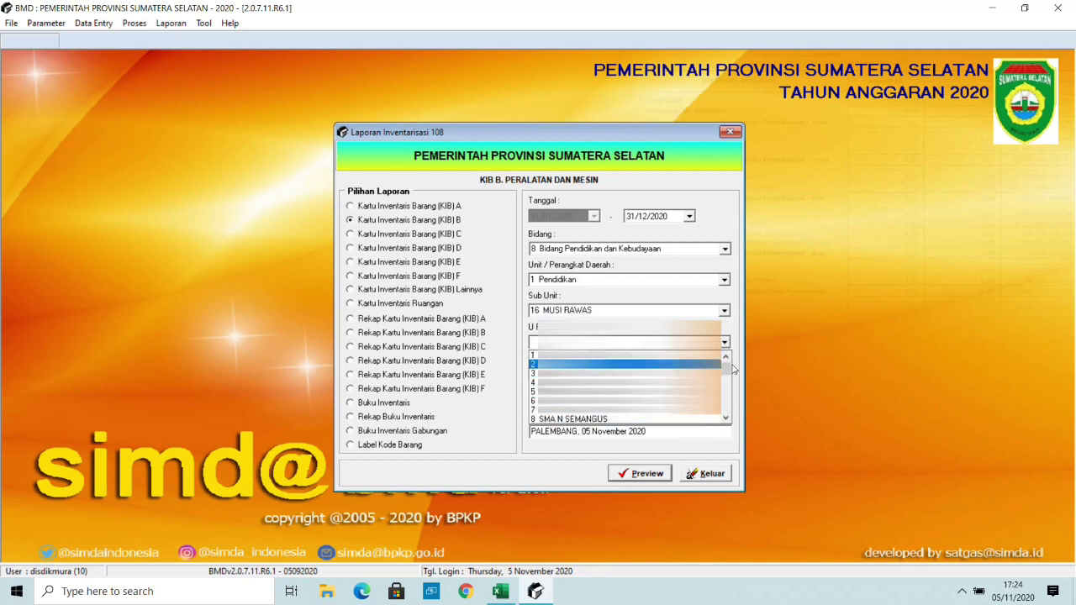
{"action": "left_click_drag", "start_coordinate": [728, 366], "coordinate": [728, 392]}
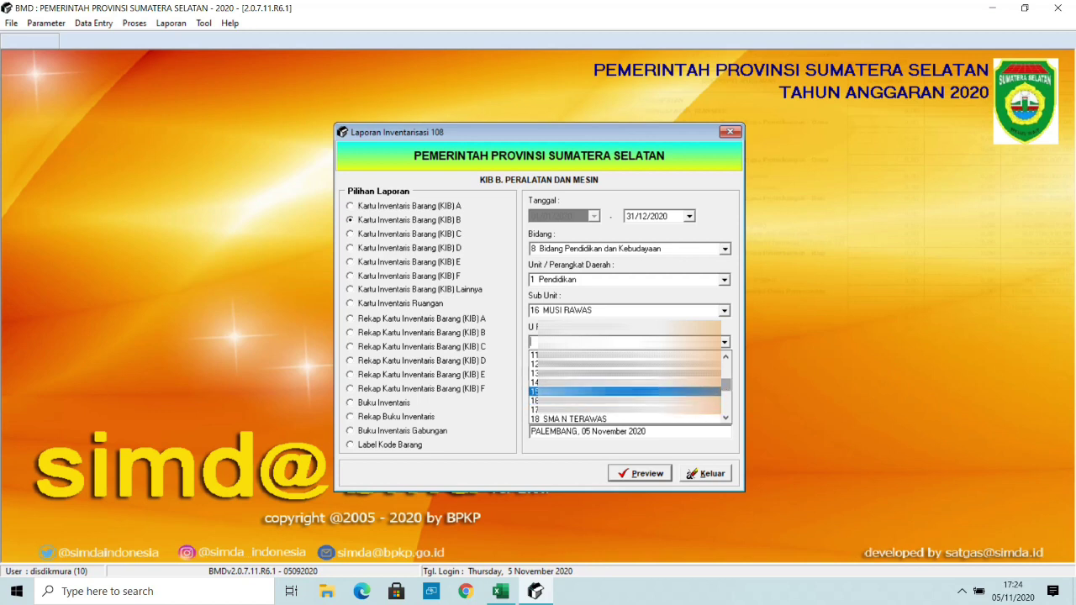
{"action": "left_click", "coordinate": [703, 383]}
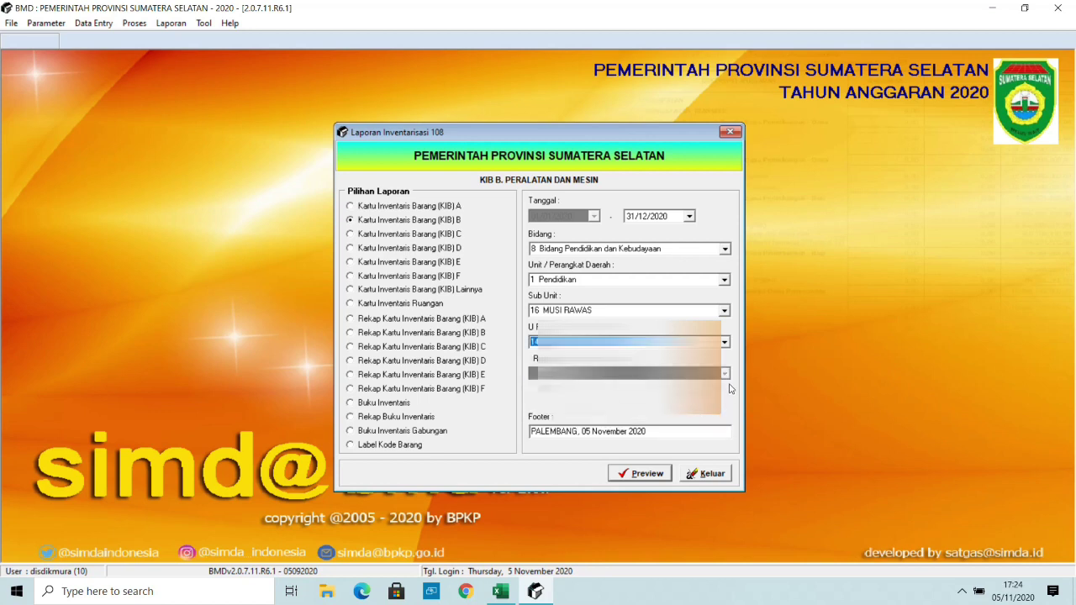
{"action": "left_click", "coordinate": [647, 474]}
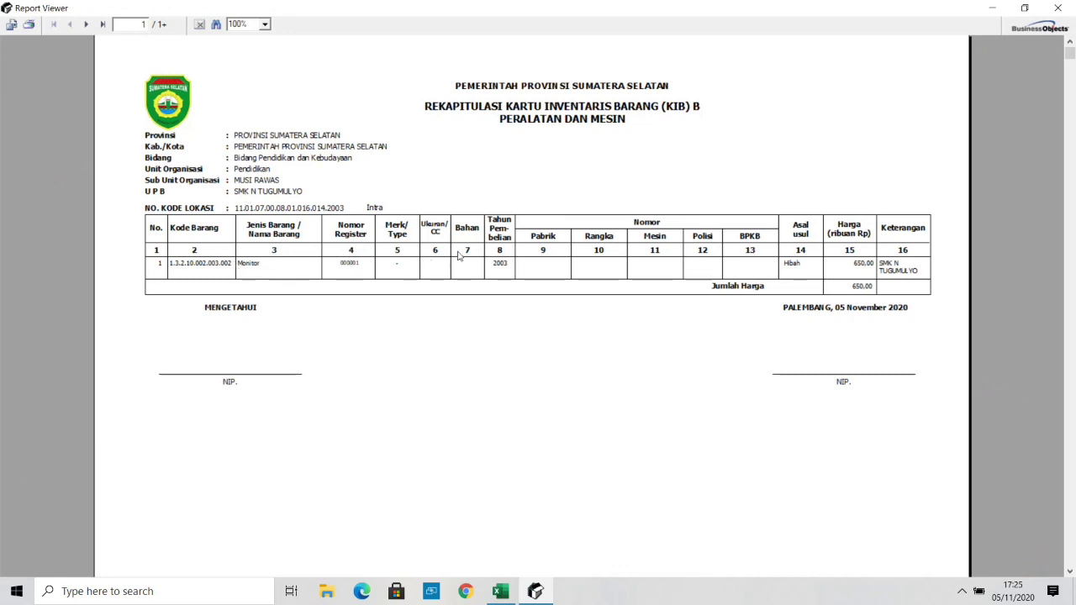
- Page through the KIB B report up to page 6 to examine the listed equipment
{"action": "left_click", "coordinate": [86, 25]}
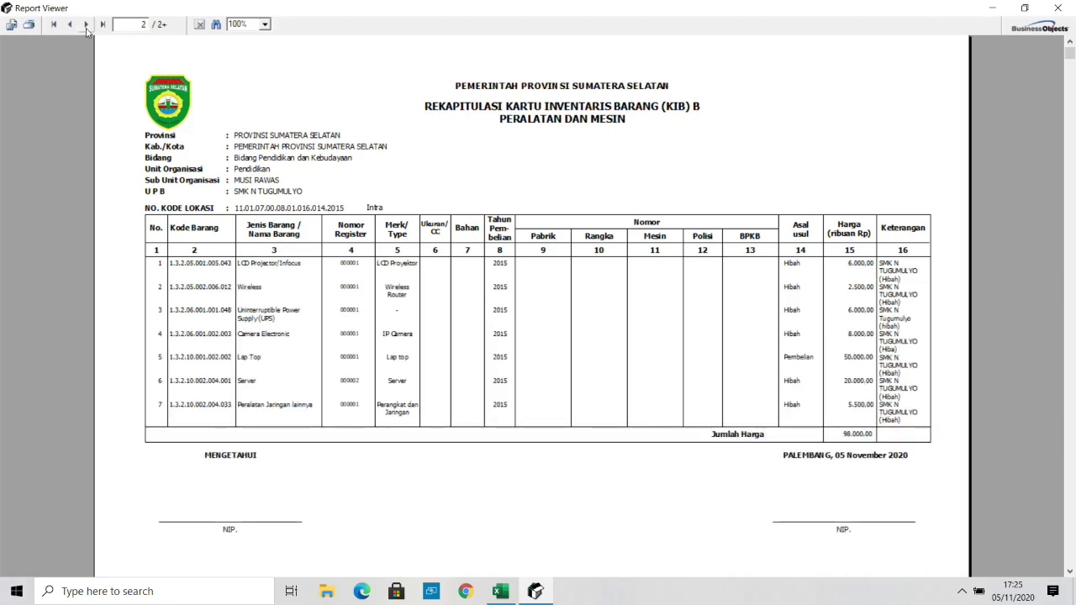
{"action": "left_click", "coordinate": [86, 24]}
{"action": "left_click", "coordinate": [86, 25]}
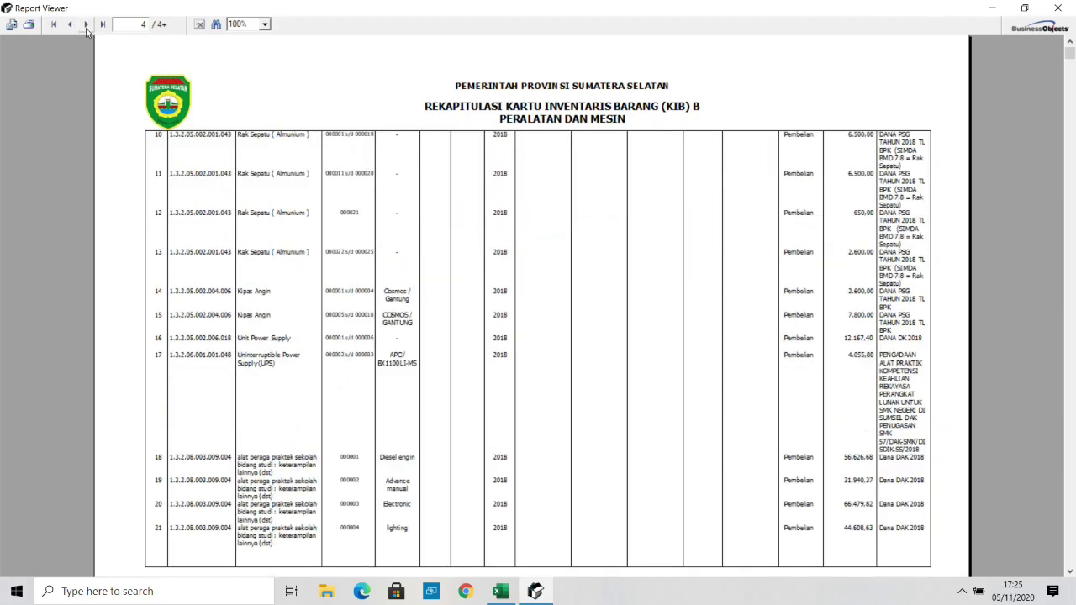
{"action": "left_click", "coordinate": [86, 26]}
{"action": "left_click", "coordinate": [86, 26]}
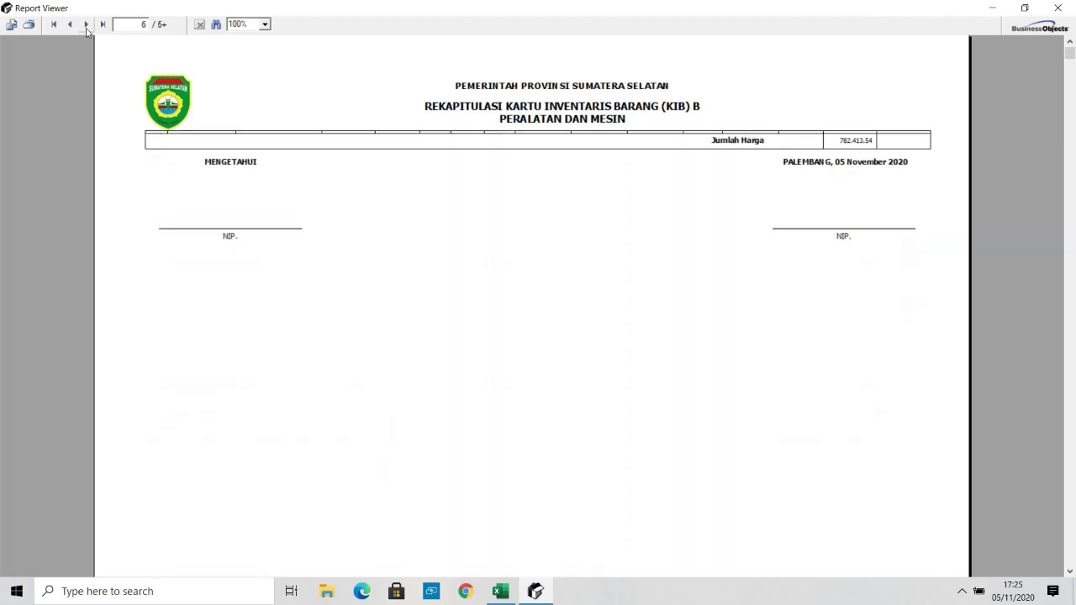
- Export all pages of the KIB B report to a disk file in Adobe Acrobat (PDF) format
{"action": "left_click", "coordinate": [18, 28]}
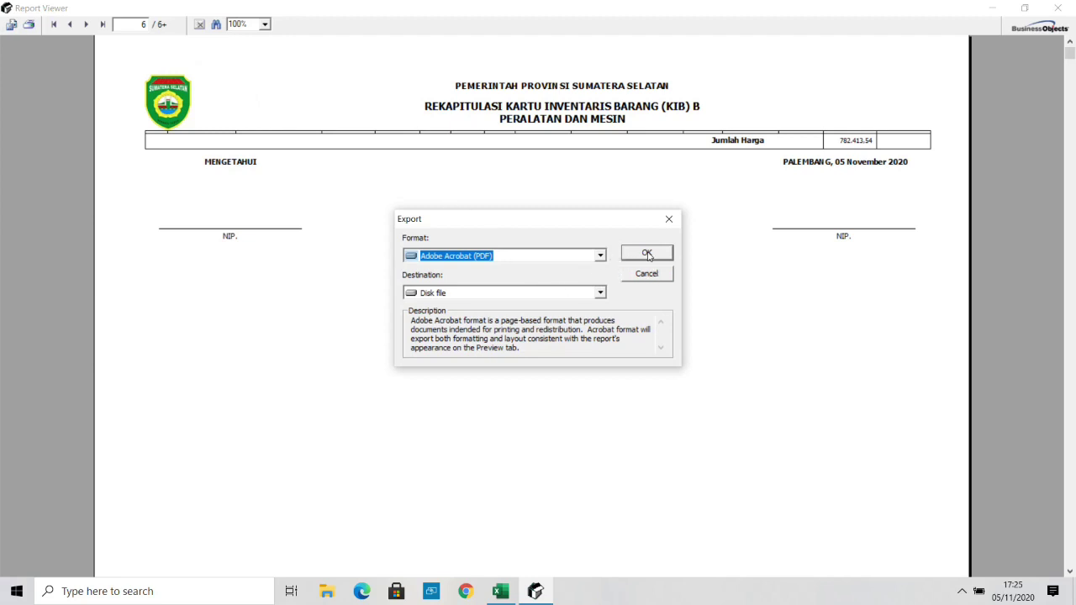
{"action": "left_click", "coordinate": [600, 257]}
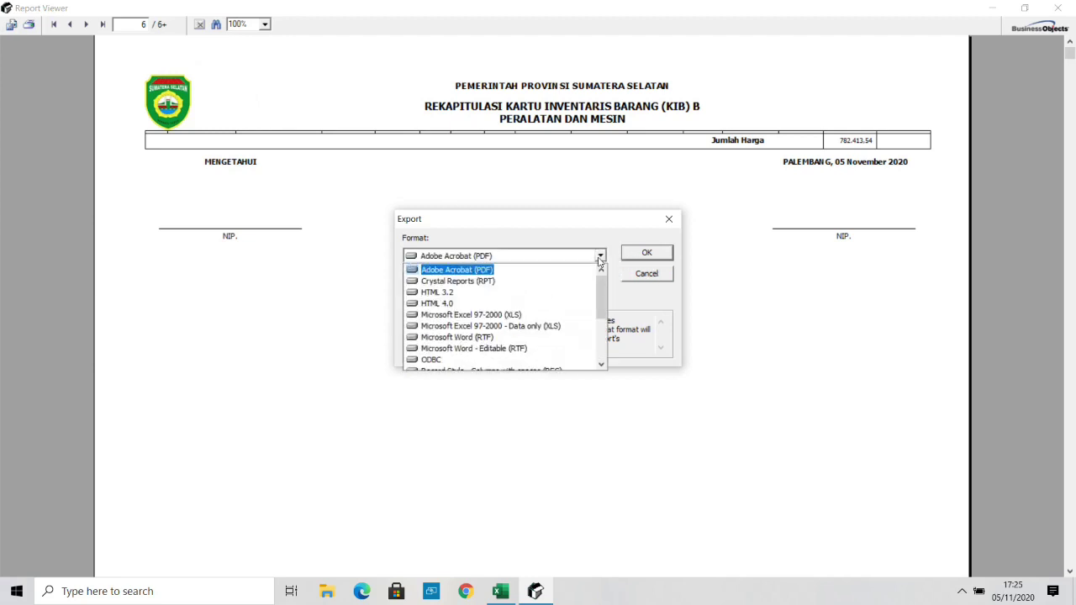
{"action": "left_click", "coordinate": [599, 258]}
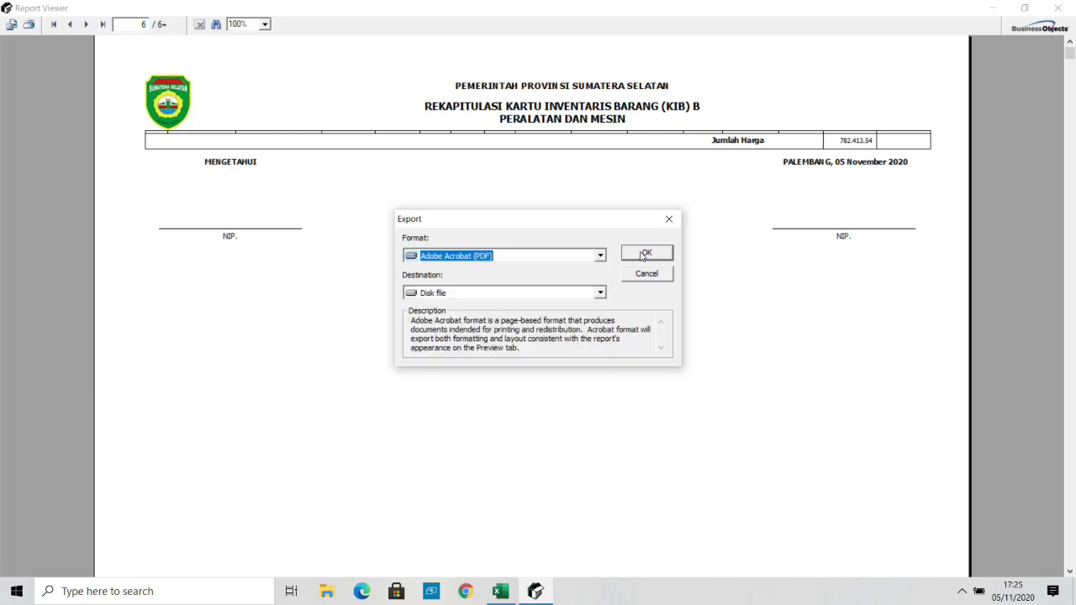
{"action": "left_click", "coordinate": [643, 255]}
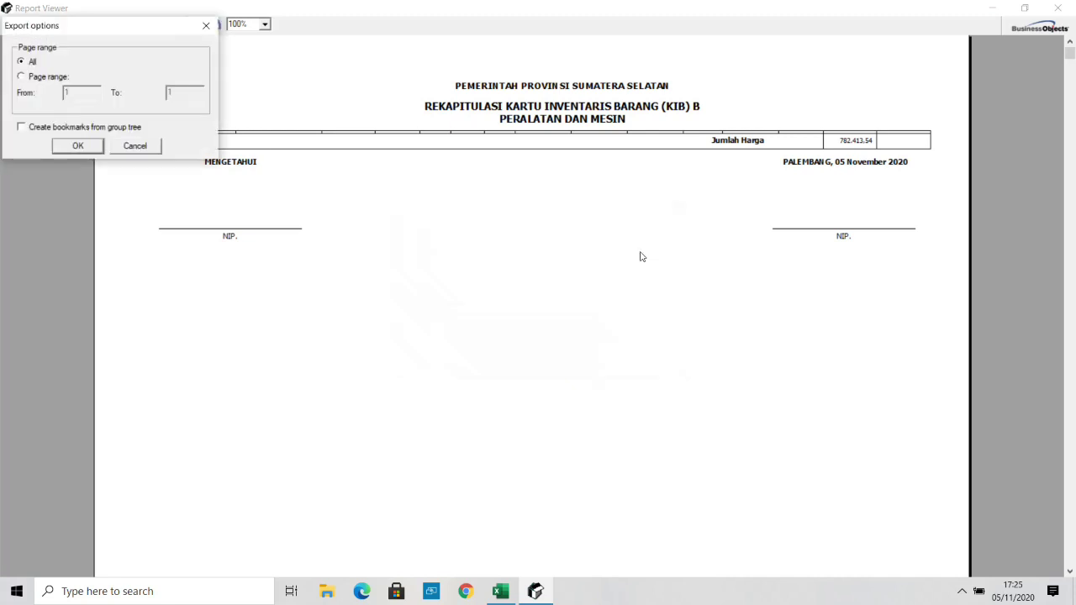
{"action": "left_click", "coordinate": [84, 148]}
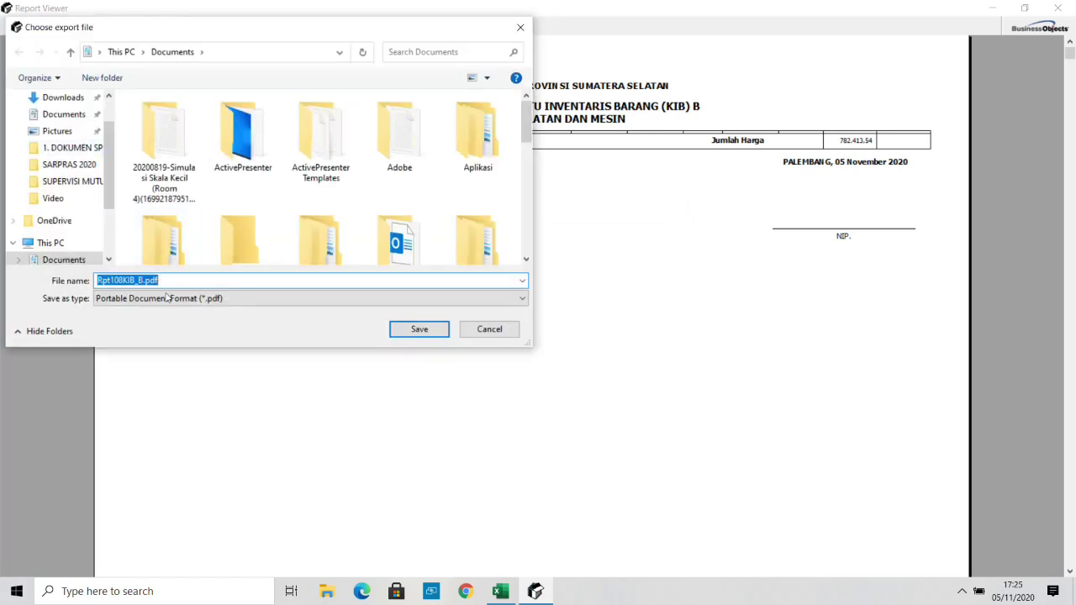
- Name the export file KIB B 2020 and save it in the Documents folder
{"action": "key", "text": "BackSpace"}
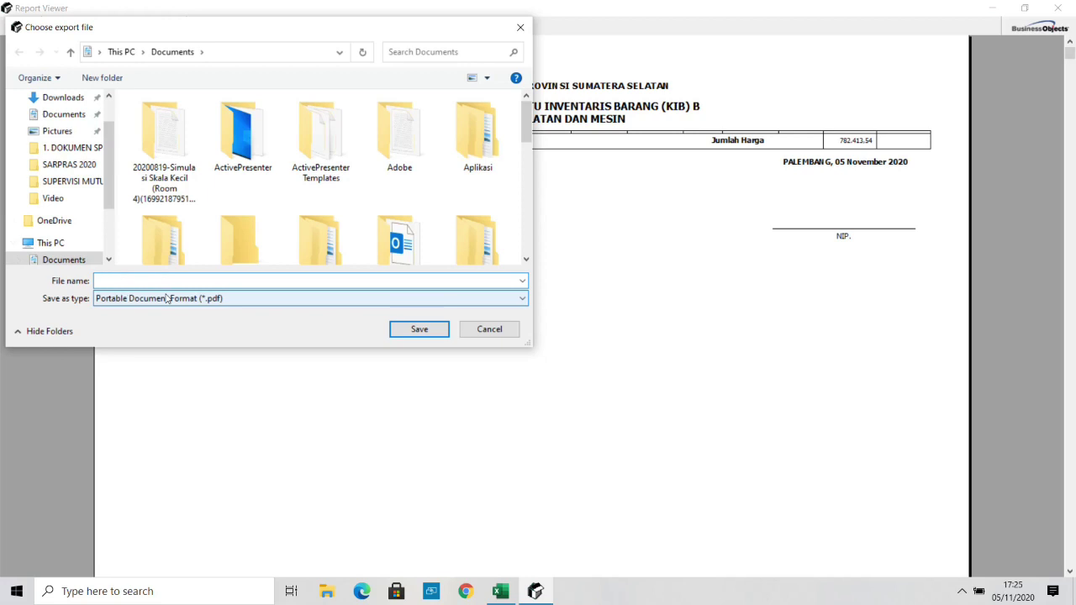
{"action": "type", "text": "KIB B 2020"}
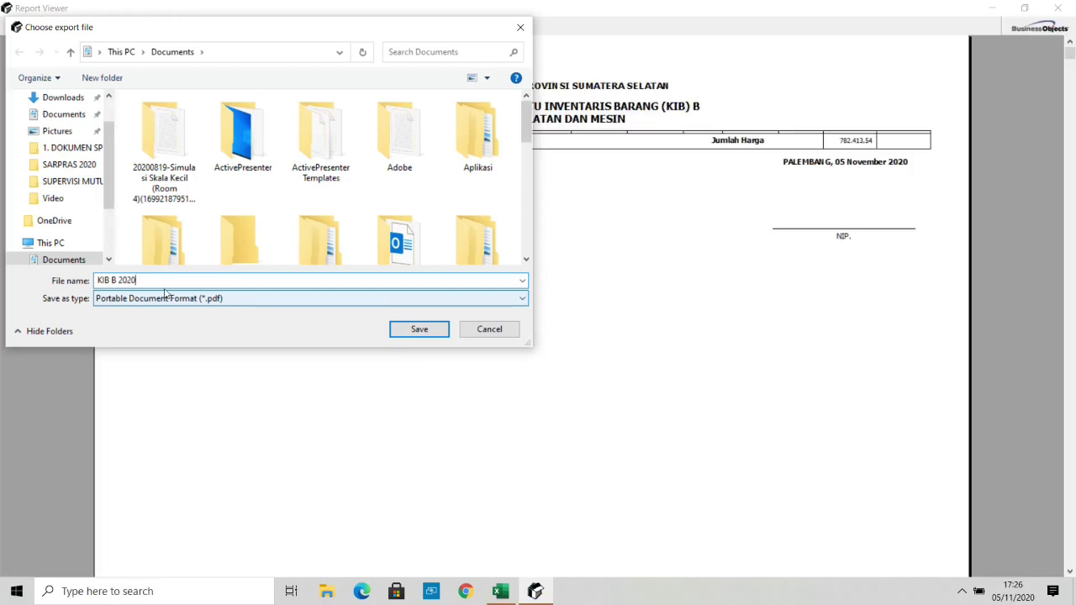
{"action": "left_click", "coordinate": [418, 329]}
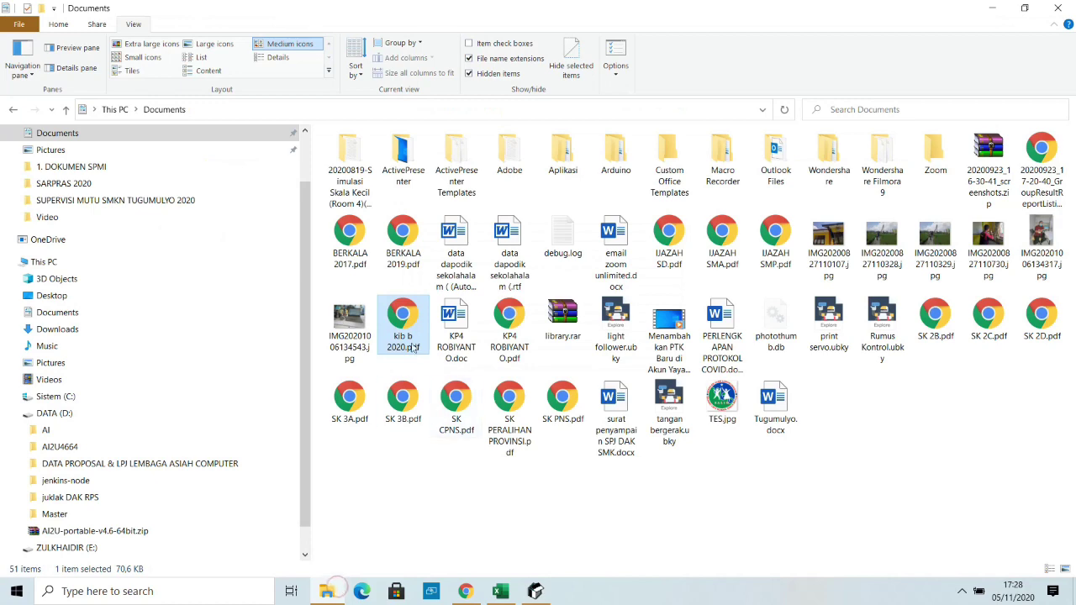
- Open kib b 2020.pdf from the Documents folder, look through the exported report's pages, and close it
{"action": "double_click", "coordinate": [405, 341]}
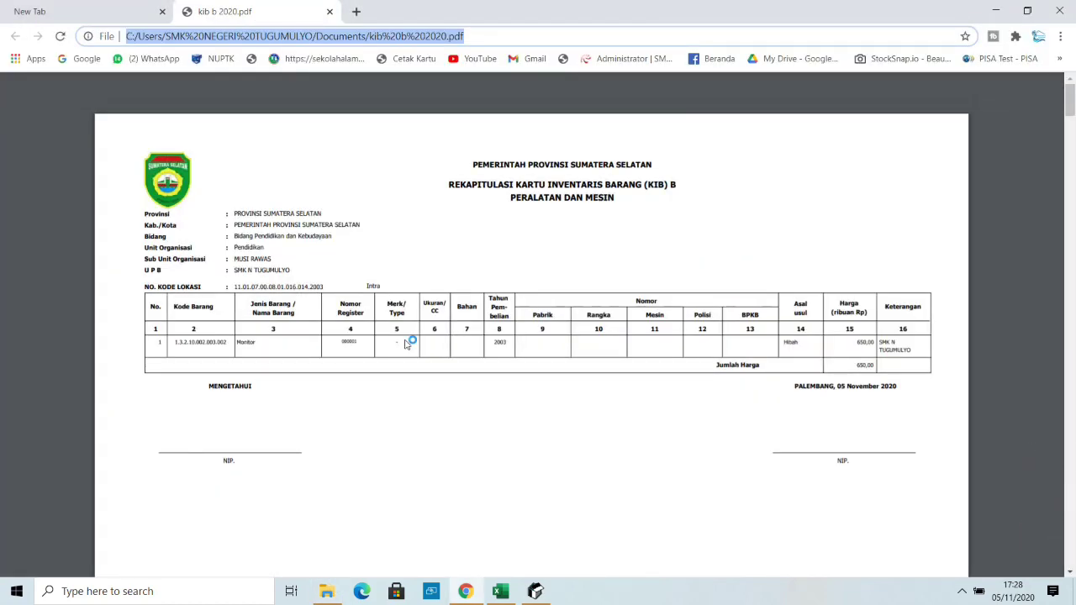
{"action": "key", "text": "Right"}
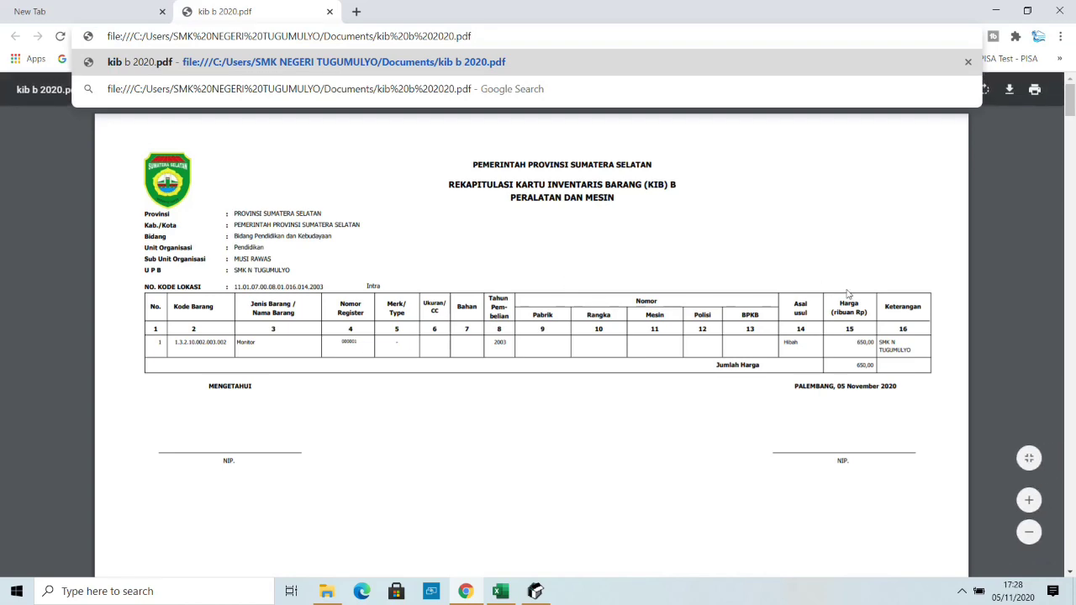
{"action": "left_click", "coordinate": [1070, 131]}
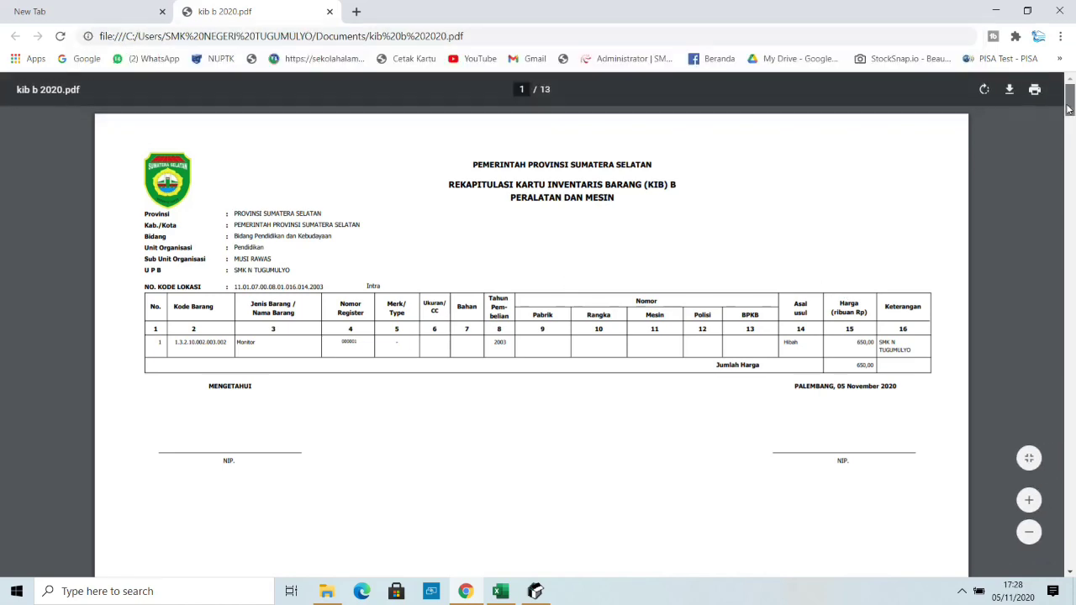
{"action": "mouse_move", "coordinate": [1070, 149]}
{"action": "left_mouse_down"}
{"action": "mouse_move", "coordinate": [1067, 350]}
{"action": "mouse_move", "coordinate": [1041, 580]}
{"action": "mouse_move", "coordinate": [1039, 454]}
{"action": "mouse_move", "coordinate": [1031, 586]}
{"action": "mouse_move", "coordinate": [1008, 34]}
{"action": "left_mouse_up"}
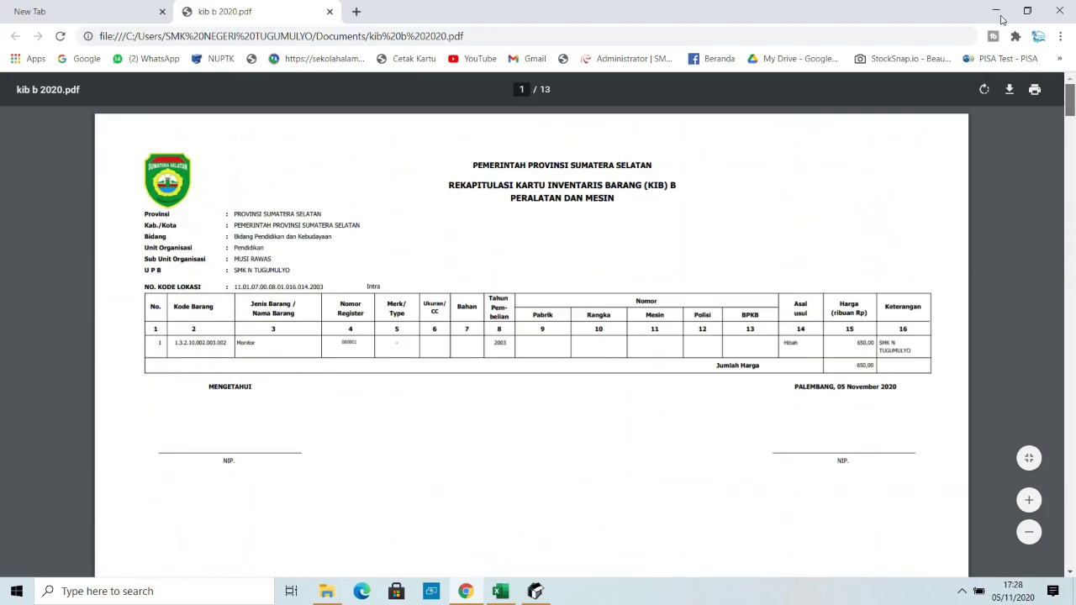
{"action": "left_click", "coordinate": [1059, 11]}
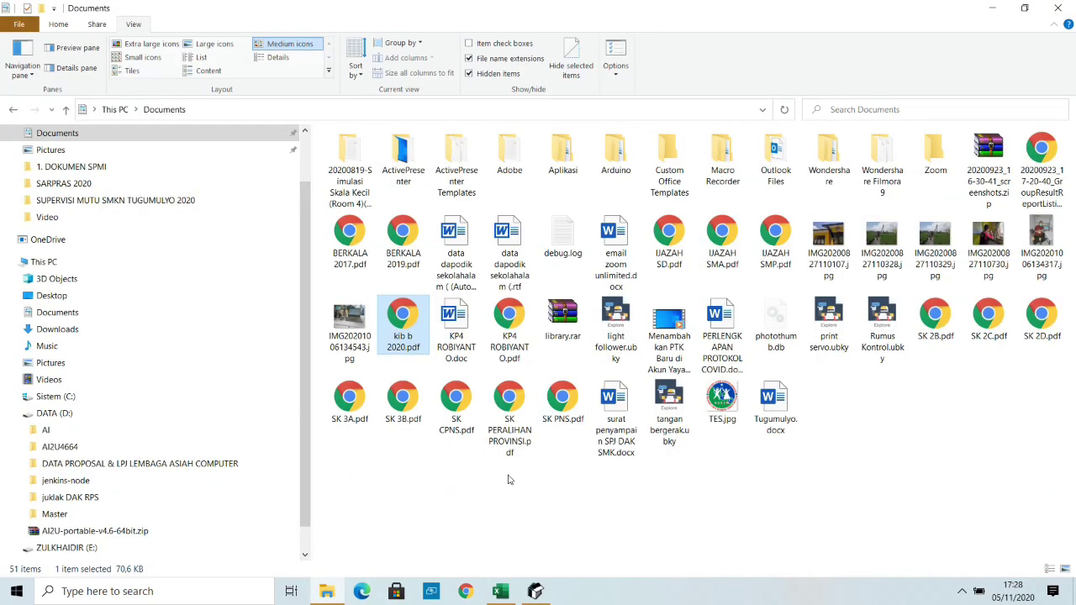
- Switch back to the BMD Report Viewer showing the KIB B report
{"action": "left_click", "coordinate": [531, 592]}
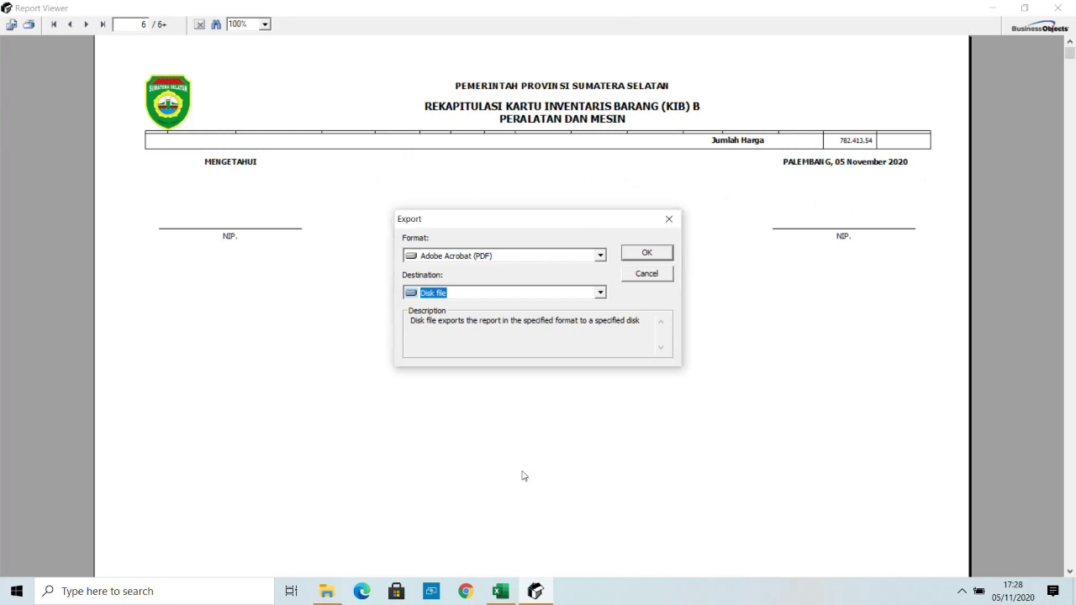
{"action": "right_click", "coordinate": [521, 594]}
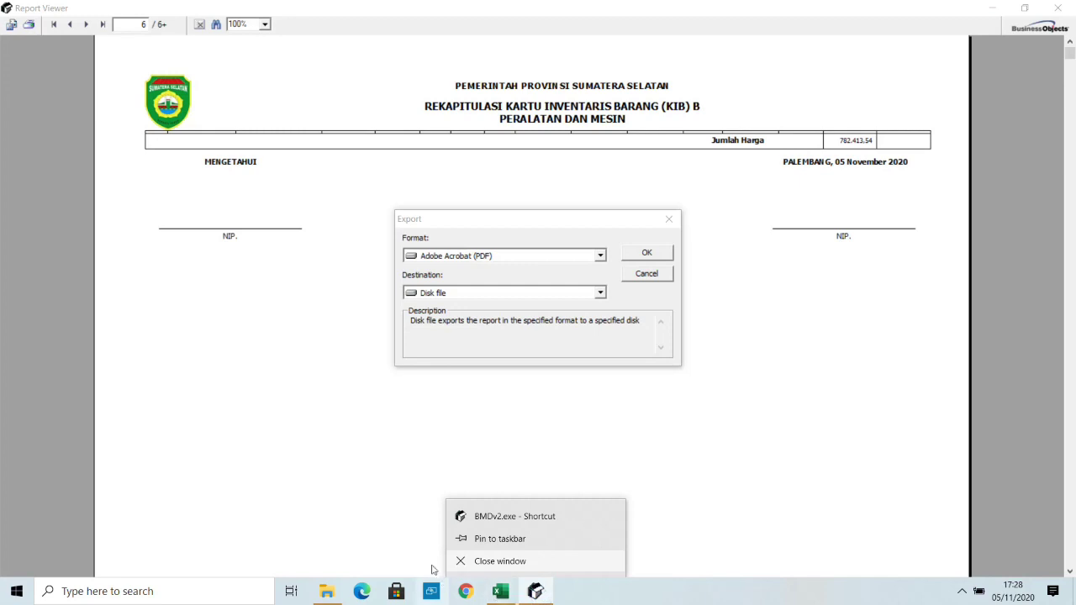
{"action": "left_click", "coordinate": [468, 592]}
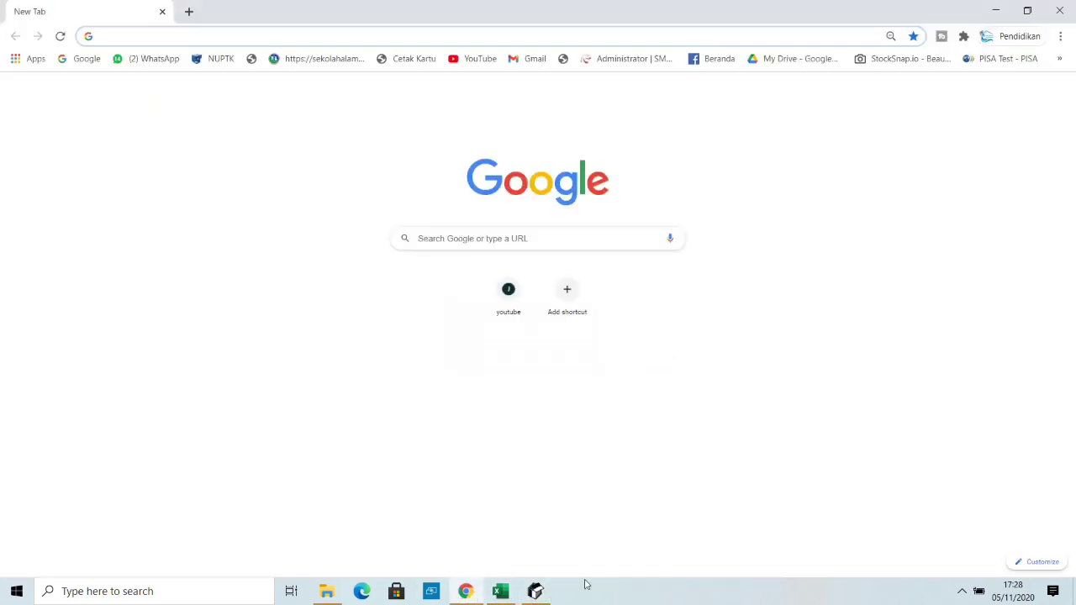
{"action": "left_click", "coordinate": [535, 591]}
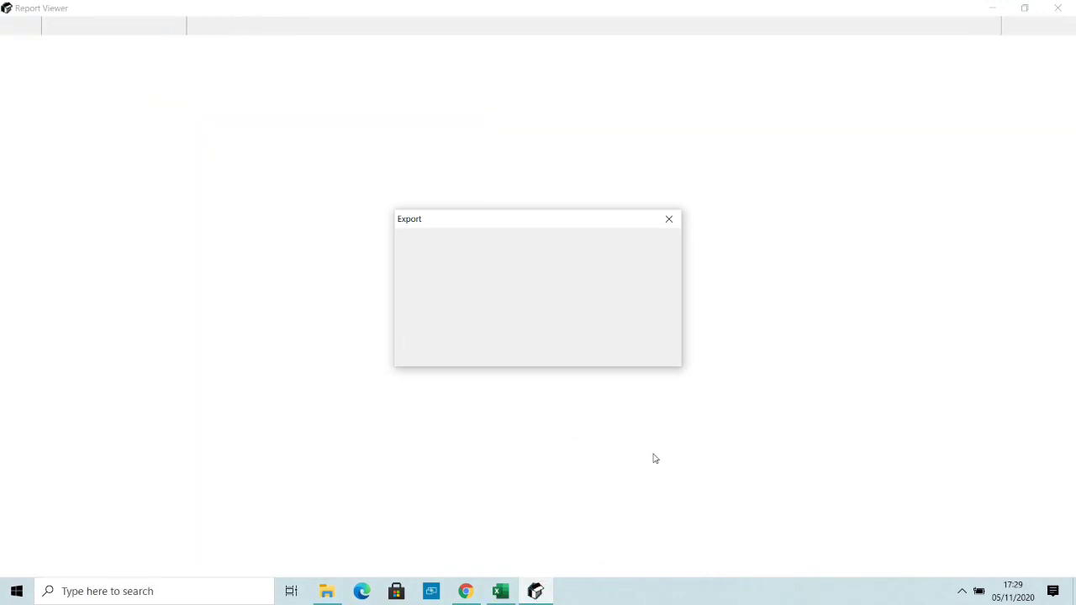